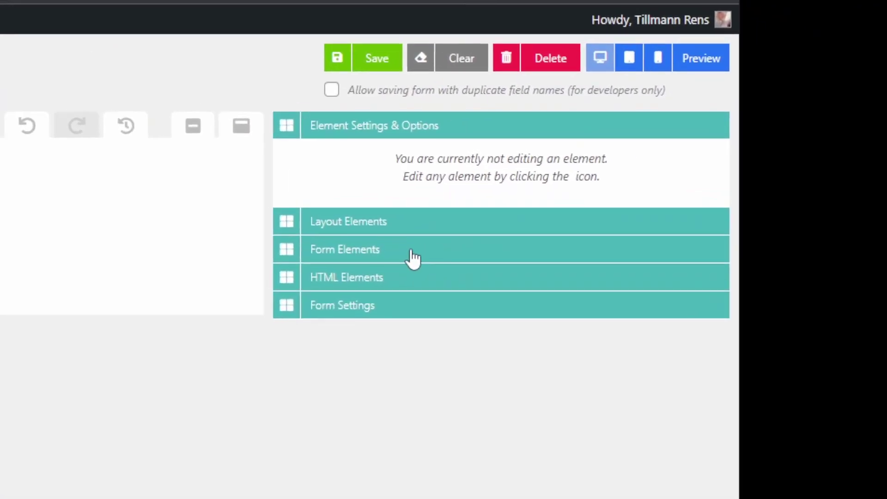
- Add a text field from the form elements to the empty form and name it zipcode
click(415, 257)
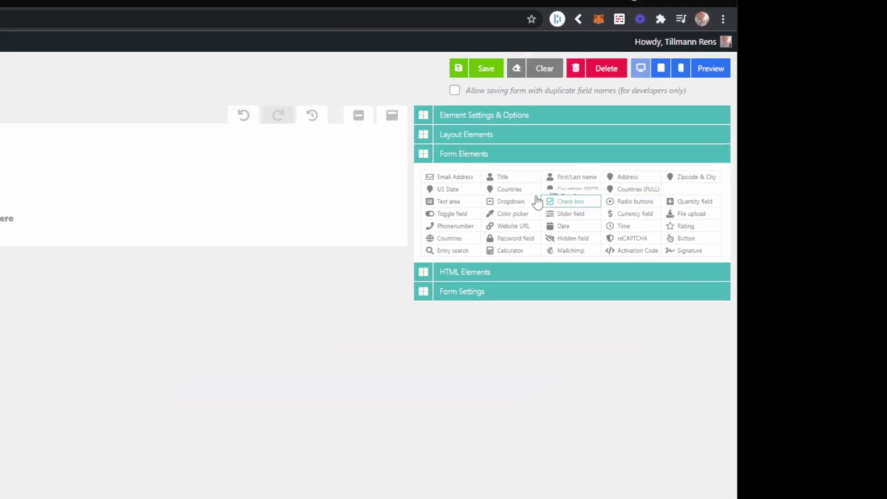
drag(537, 202, 103, 188)
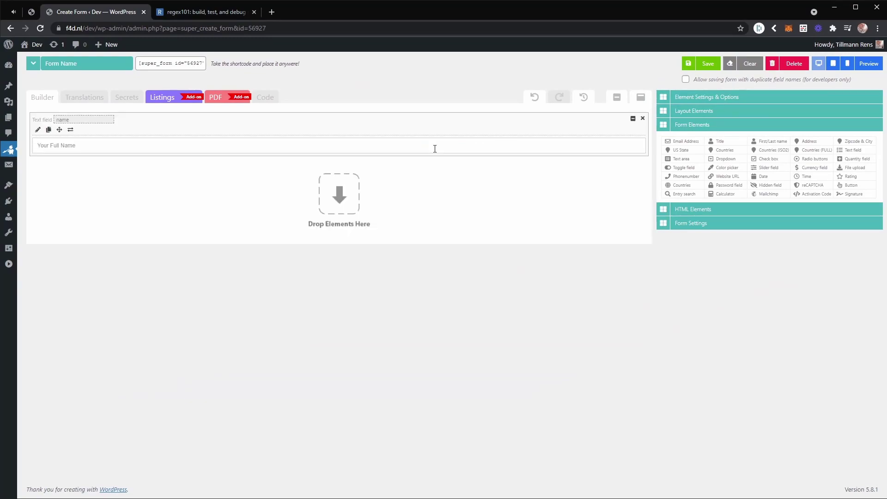
double_click(97, 122)
text(zipcode)
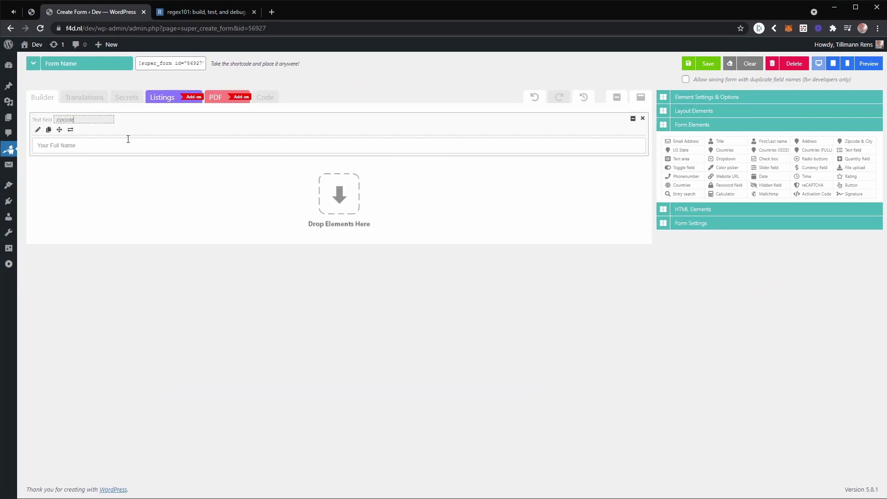
- Open the zipcode field's settings and set its e-mail and contact entry label to "Zipcode:"
click(38, 130)
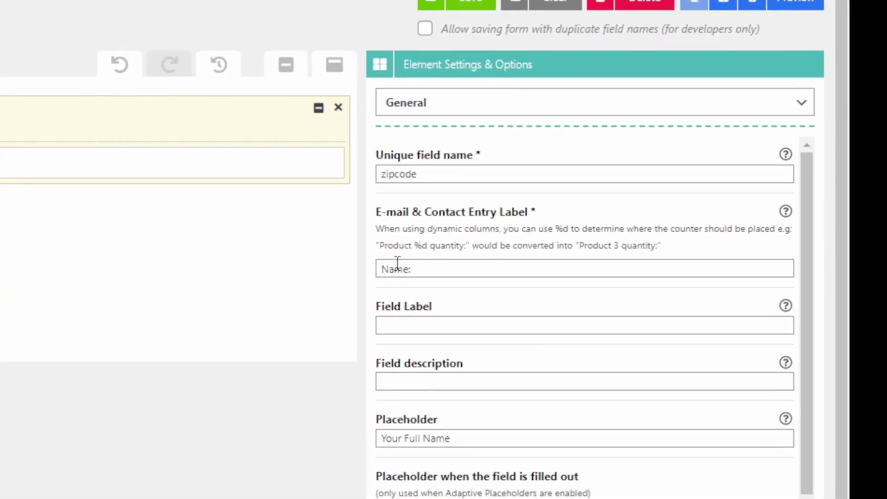
triple_click(397, 265)
text(Zipcod)
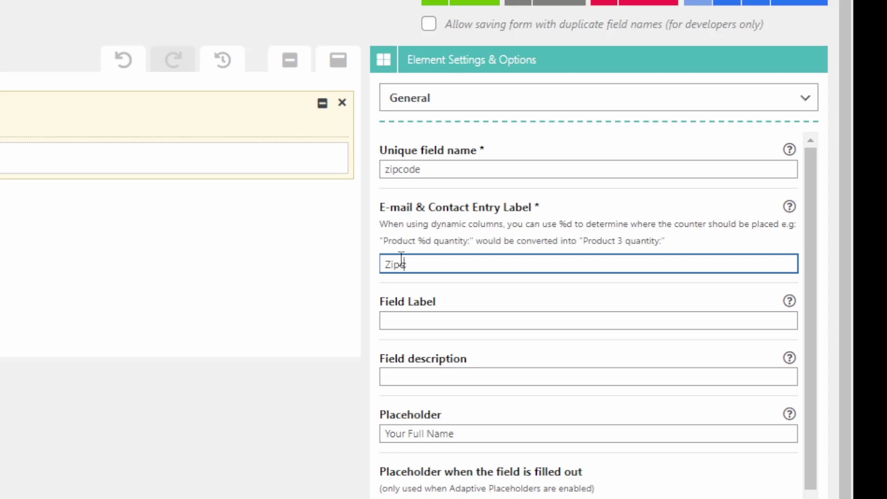
text(e:)
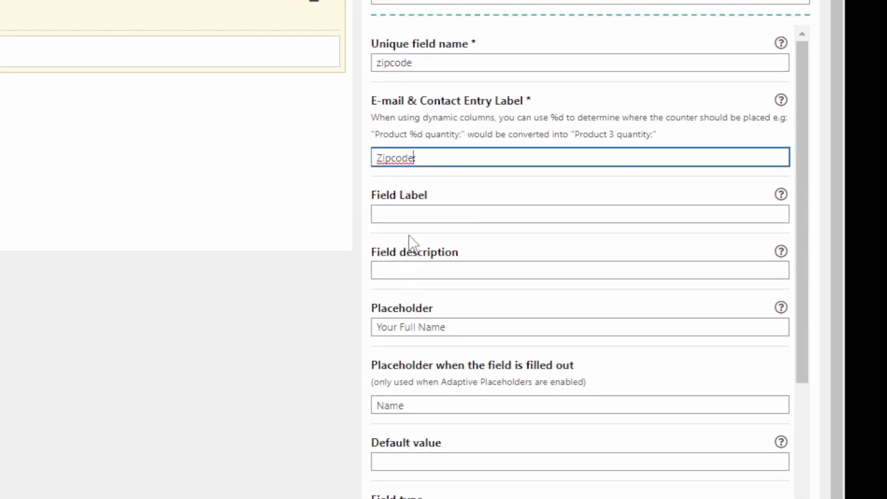
- Set both the placeholder and the placeholder for the filled-out state to "Zipcode"
triple_click(406, 335)
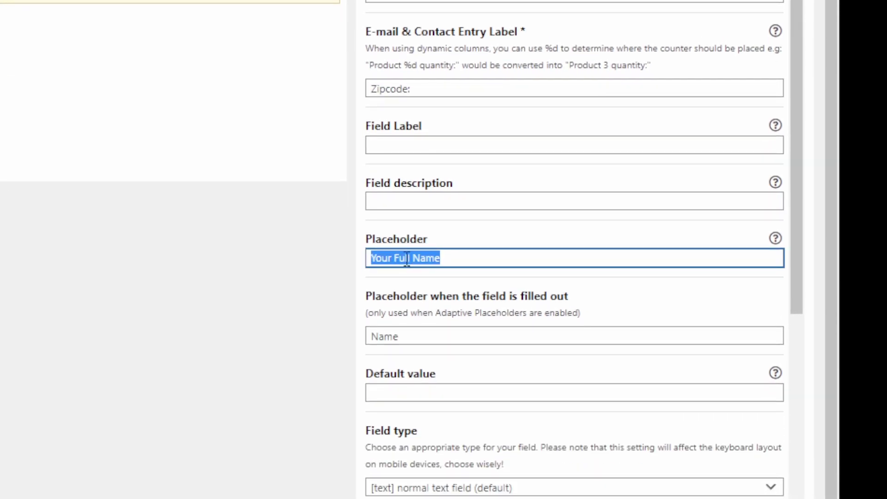
text(Zipcode)
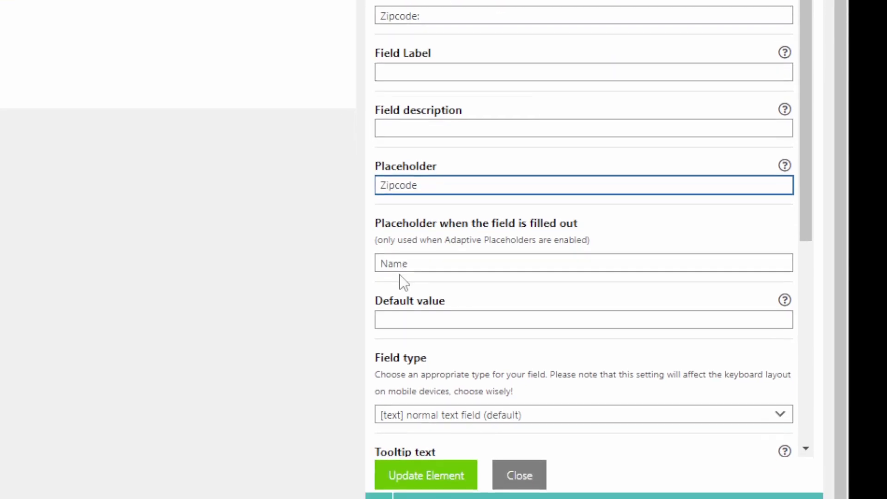
triple_click(400, 264)
text(Zipco)
key(BackSpace)
key(BackSpace)
key(BackSpace)
text(pcode)
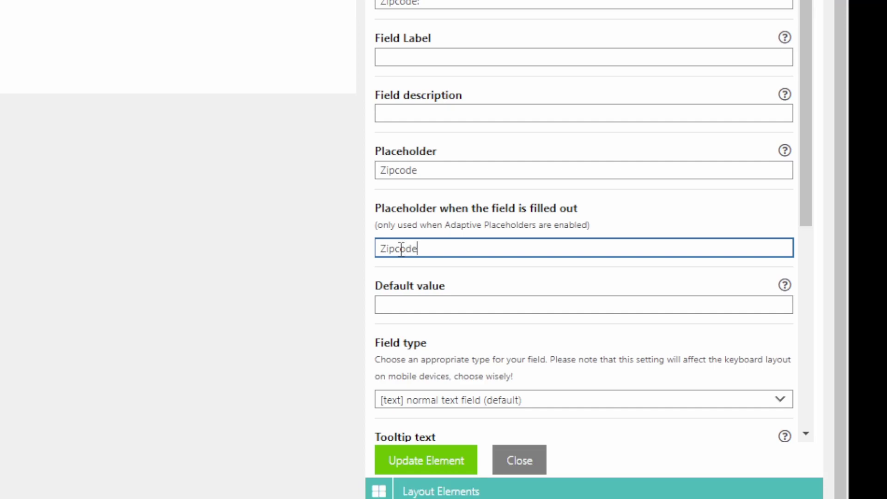
- Look through the validation types available for the zipcode field and keep None
scroll(411, 257, down, 3)
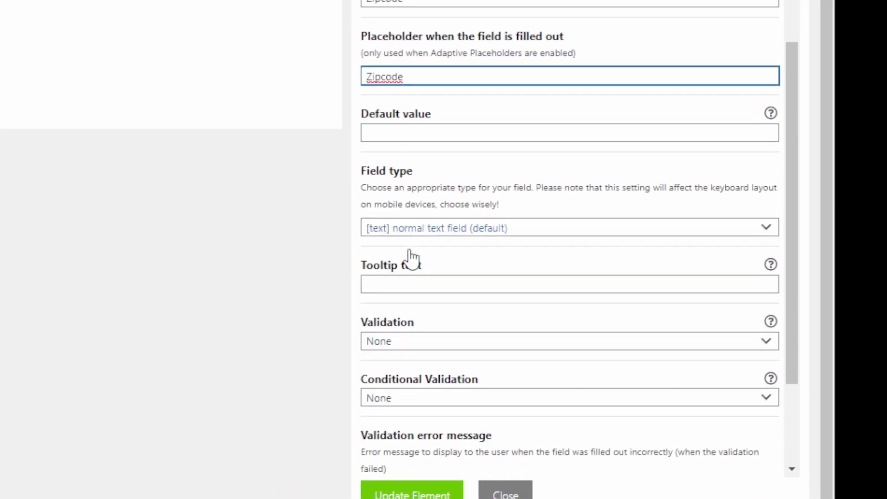
scroll(410, 257, down, 3)
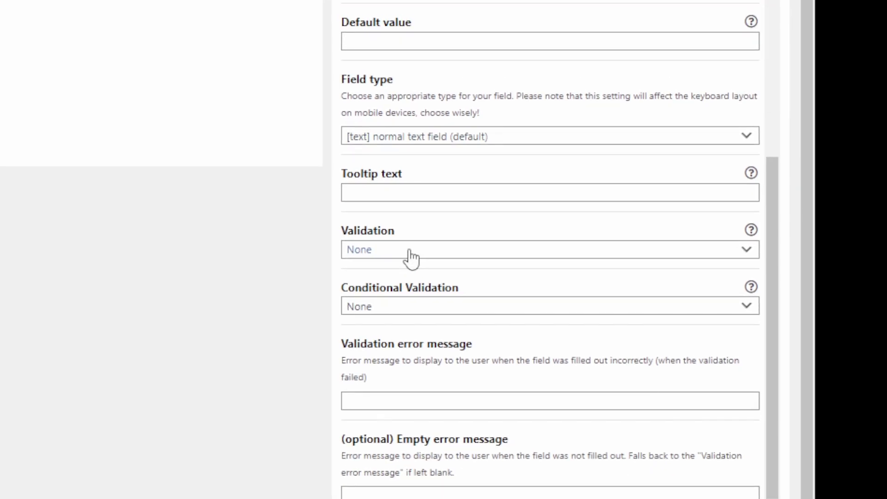
click(411, 258)
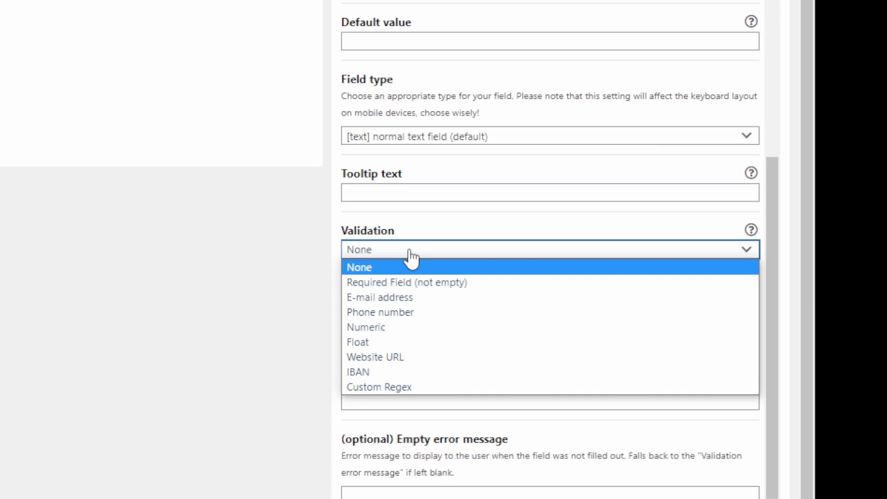
click(410, 267)
drag(343, 230, 396, 231)
click(396, 231)
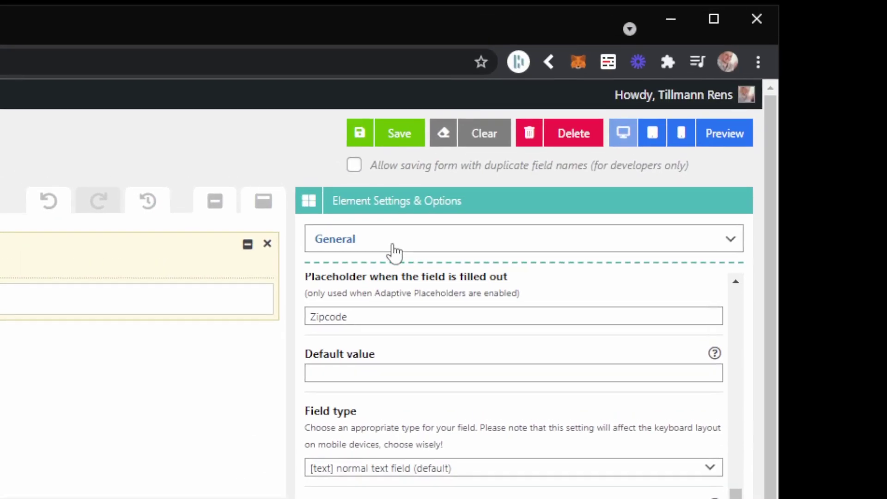
- In the field's Advanced settings, set the predefined input mask to "9999 aa"
click(400, 253)
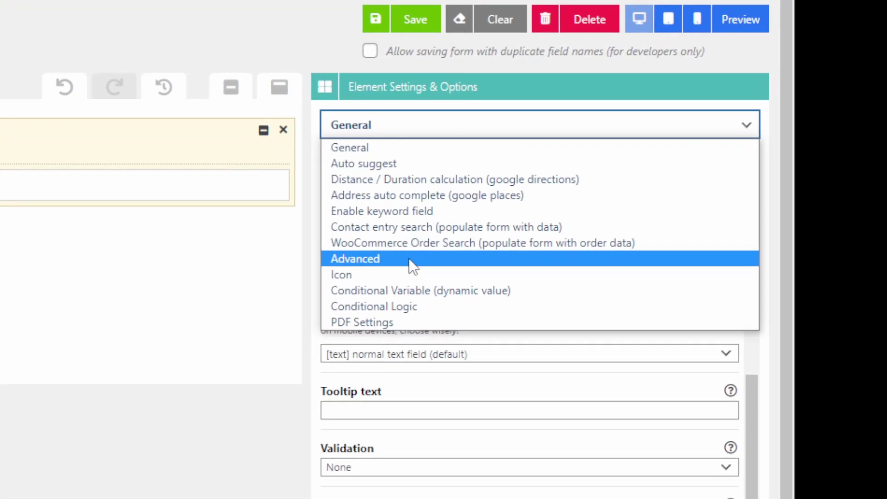
click(412, 259)
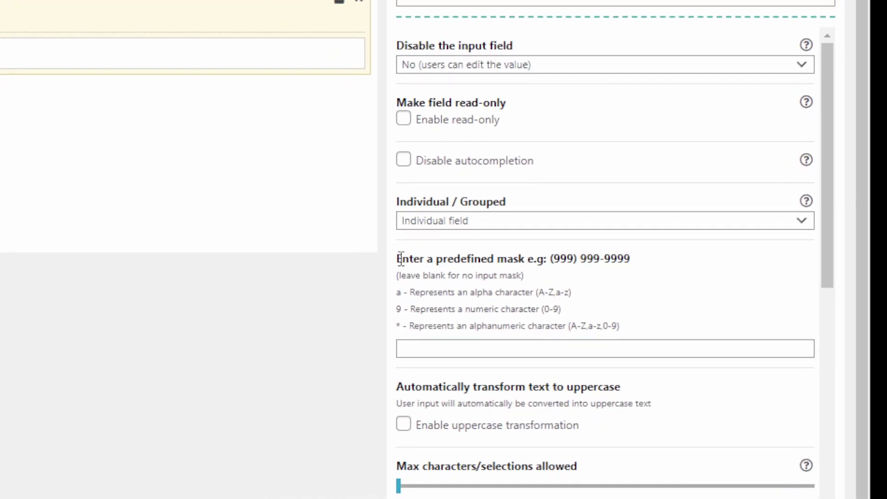
drag(401, 258, 522, 259)
click(522, 259)
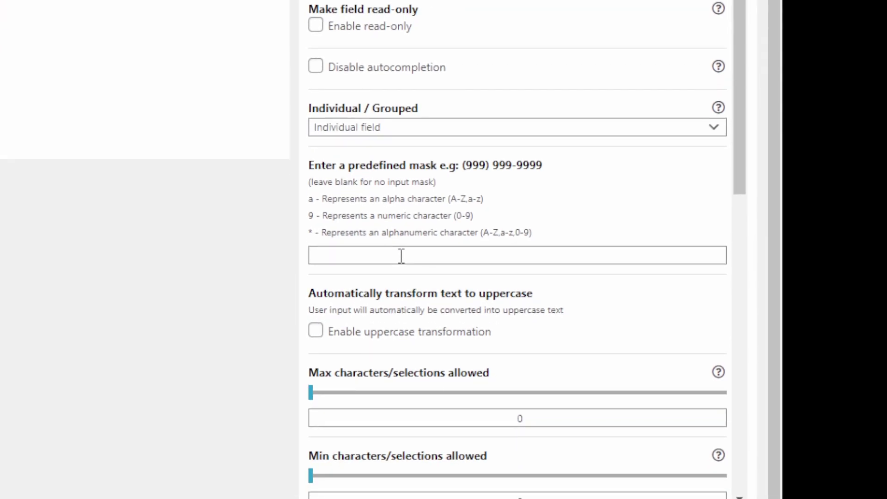
click(402, 256)
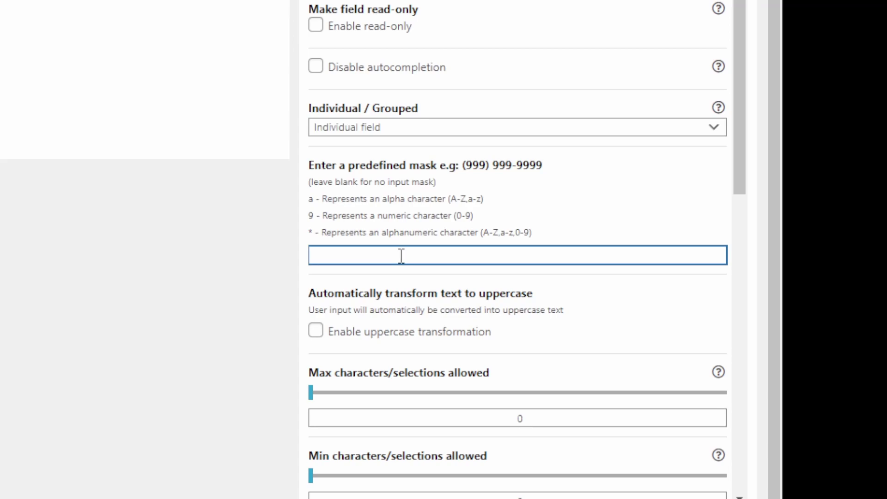
text(9999 aa)
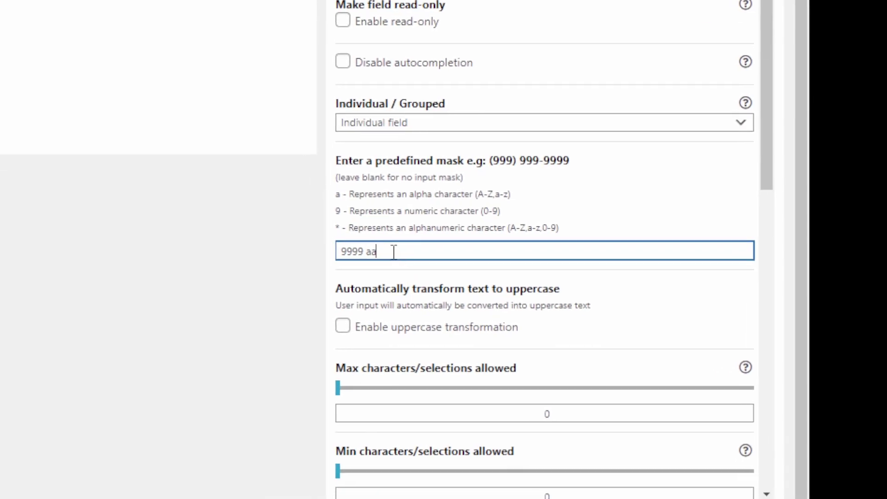
drag(336, 306, 281, 306)
click(498, 250)
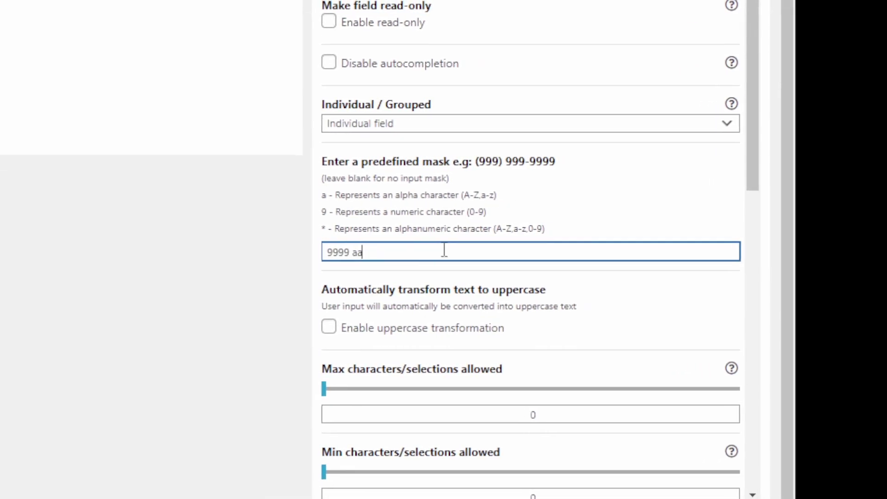
text(> 12)
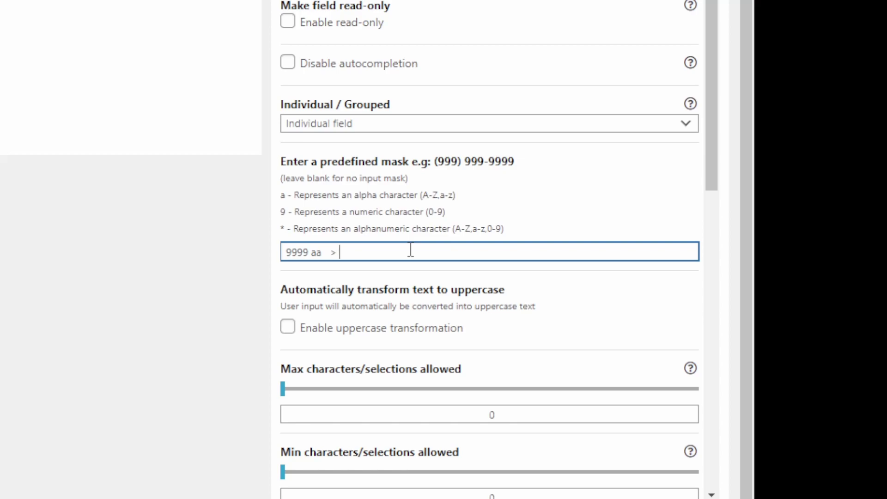
text(34)
key(shift+Left)
key(shift+Left)
text(ab)
key(shift+Left)
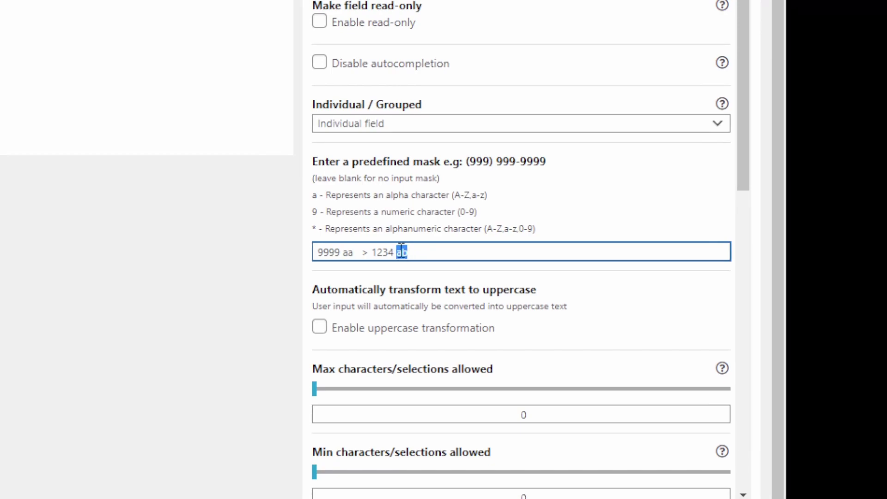
drag(404, 252, 355, 252)
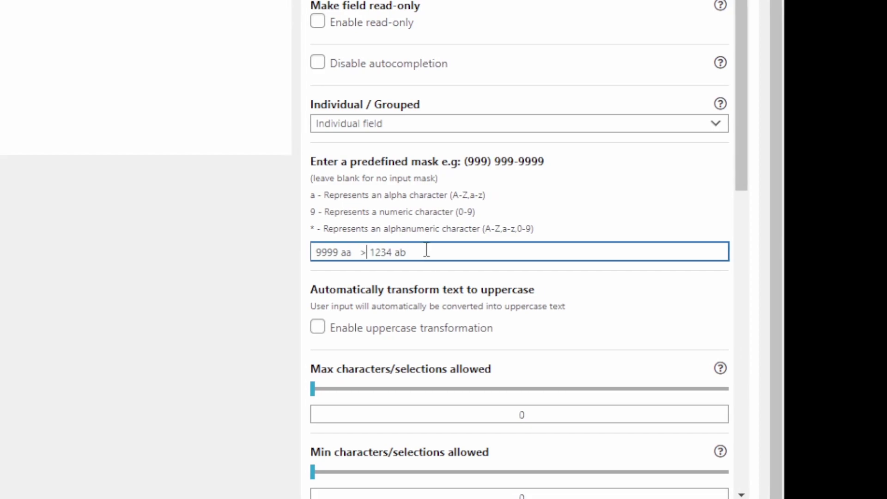
key(BackSpace)
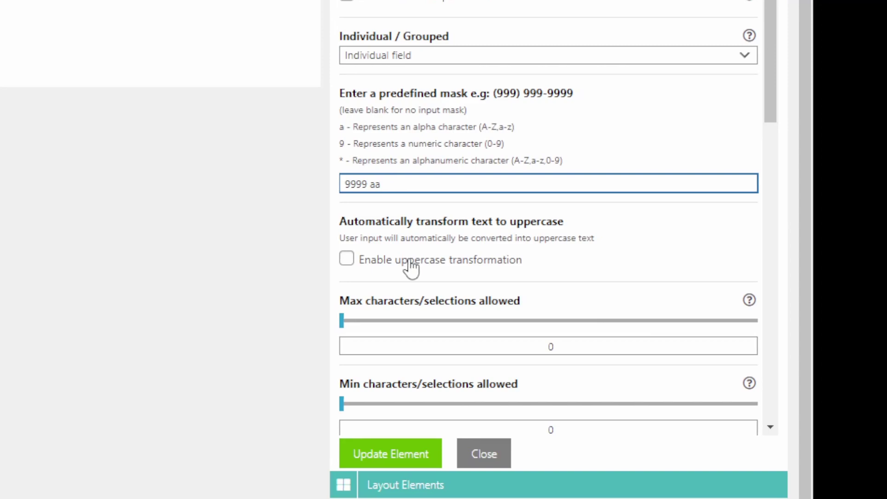
- Enable the automatic uppercase transformation for the zipcode field
click(411, 267)
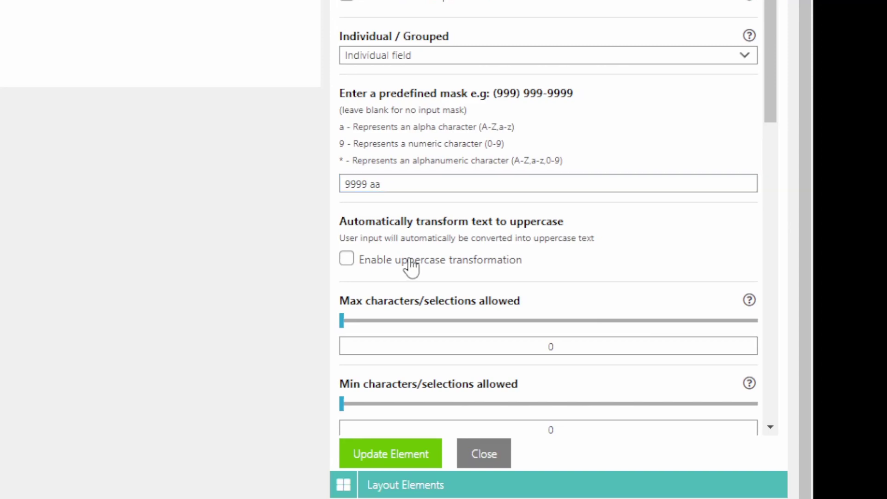
click(407, 249)
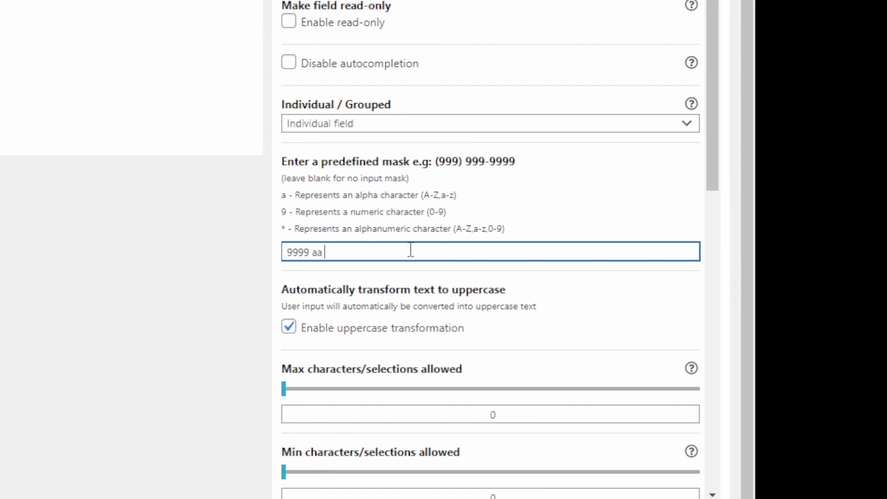
text(> 1234 aa)
key(BackSpace)
text(b    > 1234 AB)
drag(436, 252, 324, 252)
key(BackSpace)
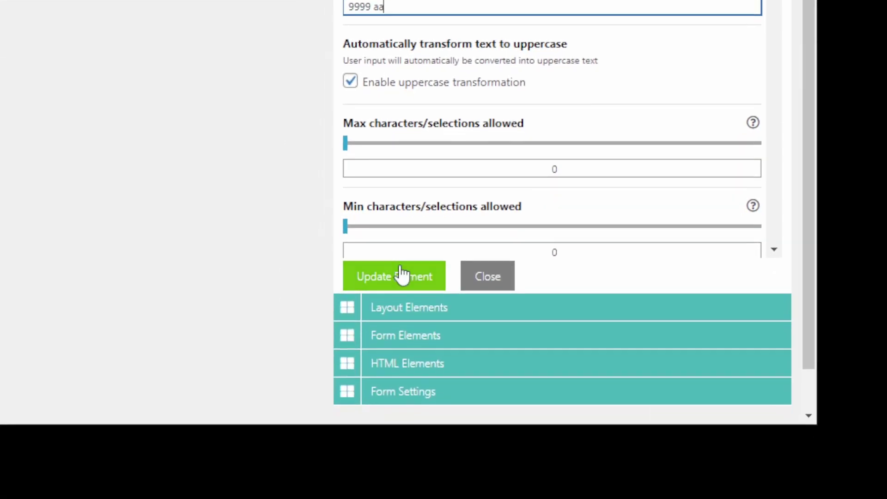
- Update the zipcode element with its new settings and open the form preview
click(402, 268)
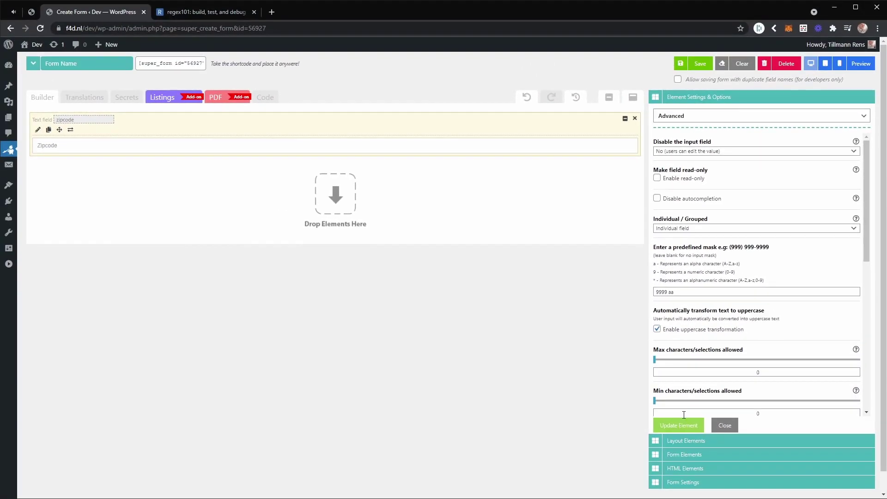
click(860, 64)
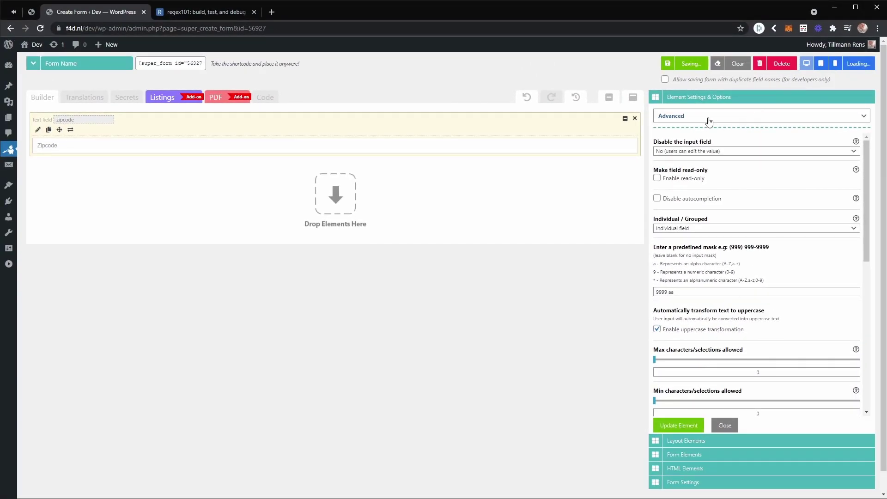
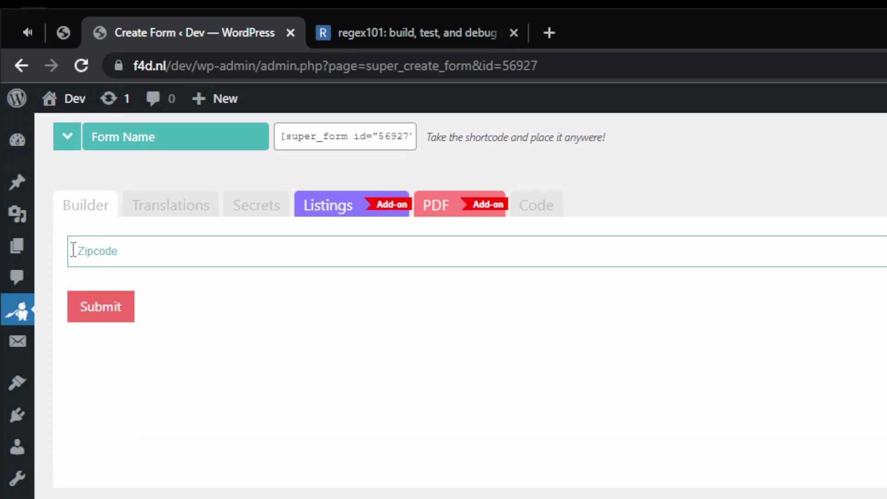
- Test the input mask in the previewed Zipcode field by entering 1234 AB
click(82, 251)
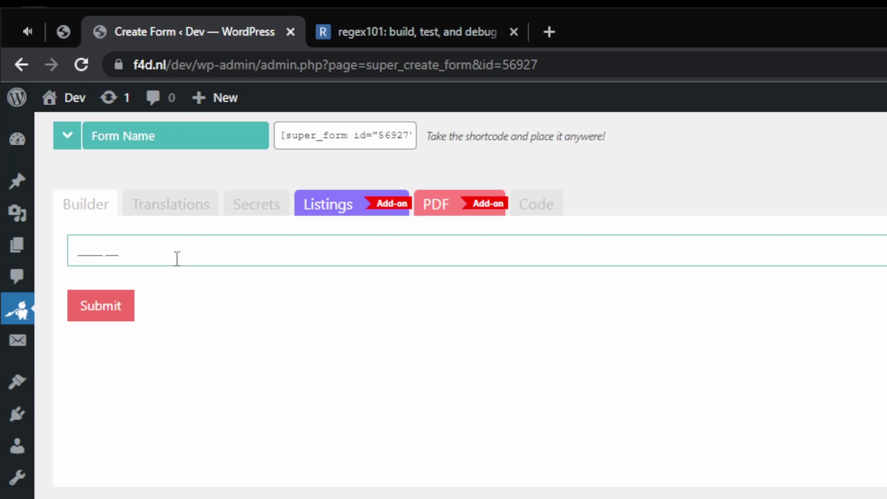
click(188, 296)
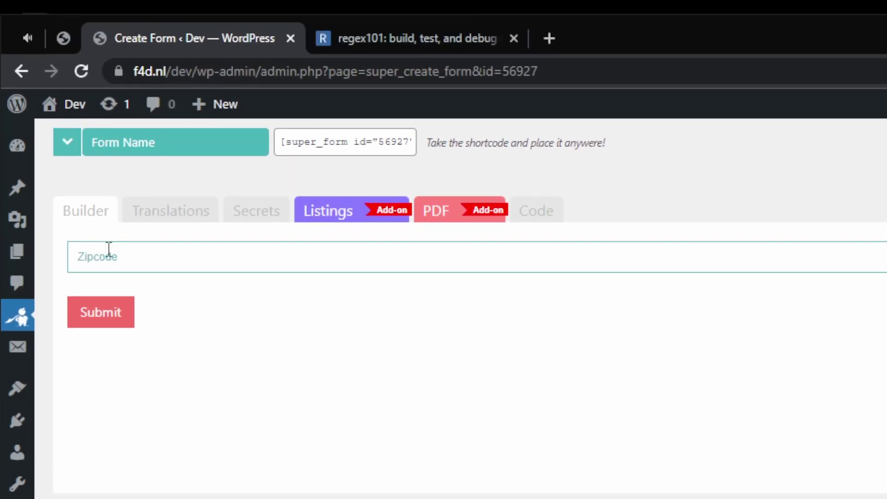
click(109, 249)
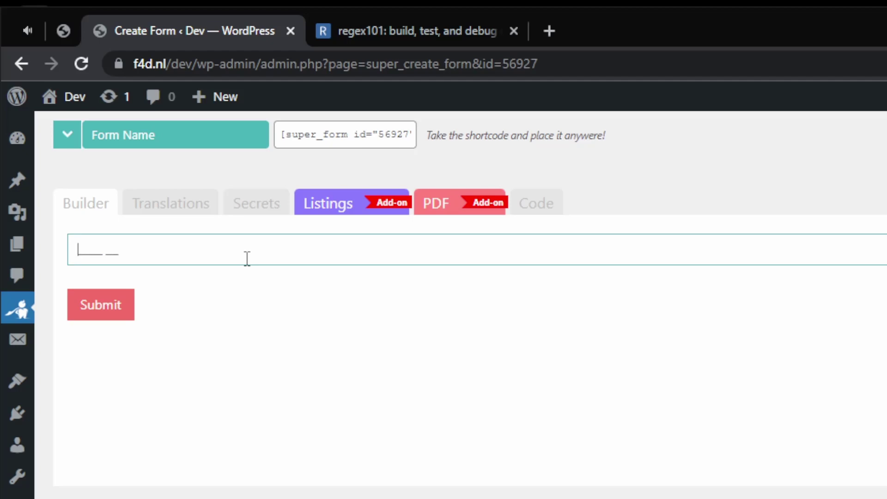
text(1234 AB)
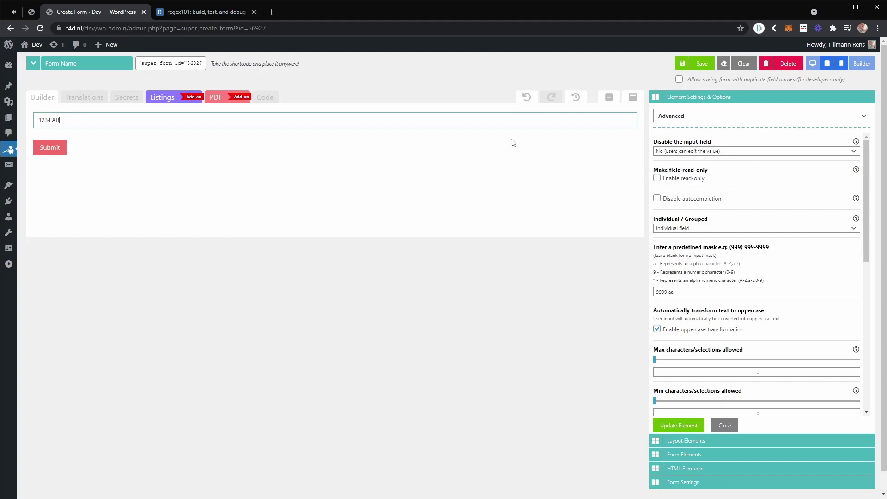
- Return to the field's General settings and examine the Validation option
click(692, 117)
click(692, 126)
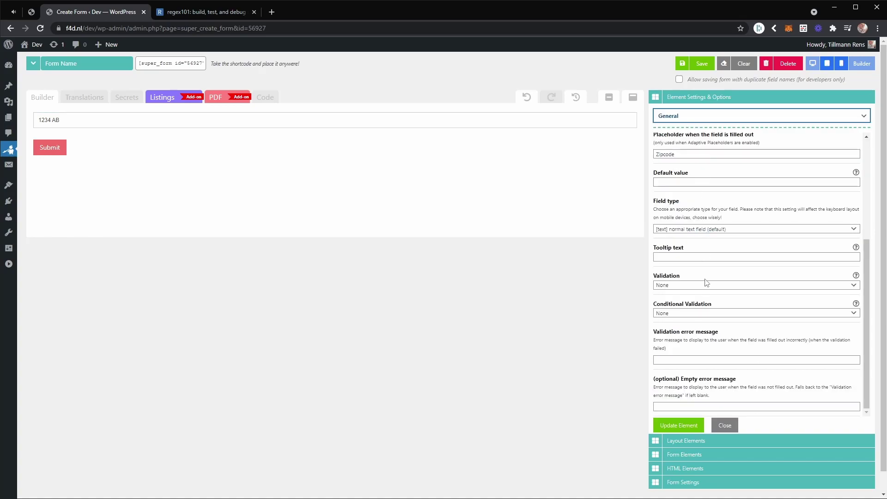
drag(656, 277, 677, 276)
click(660, 275)
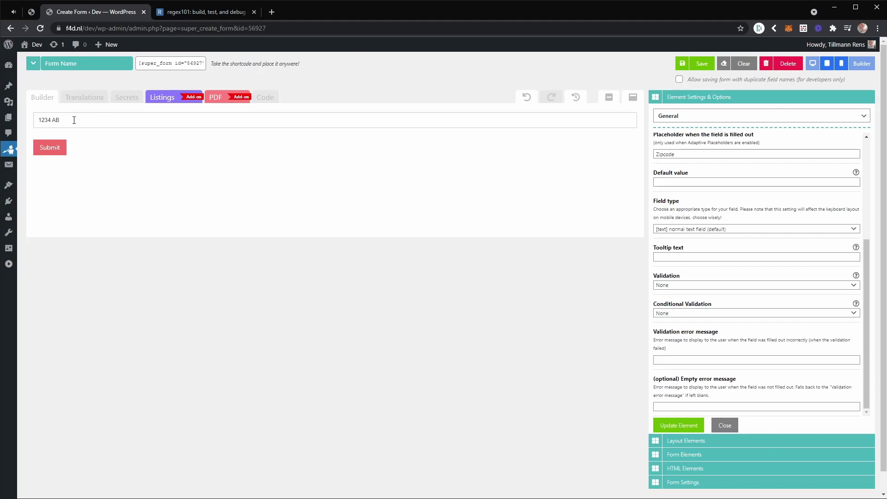
- Submit the previewed form with the filled-in zipcode and dismiss the confirmation message
double_click(664, 276)
click(45, 148)
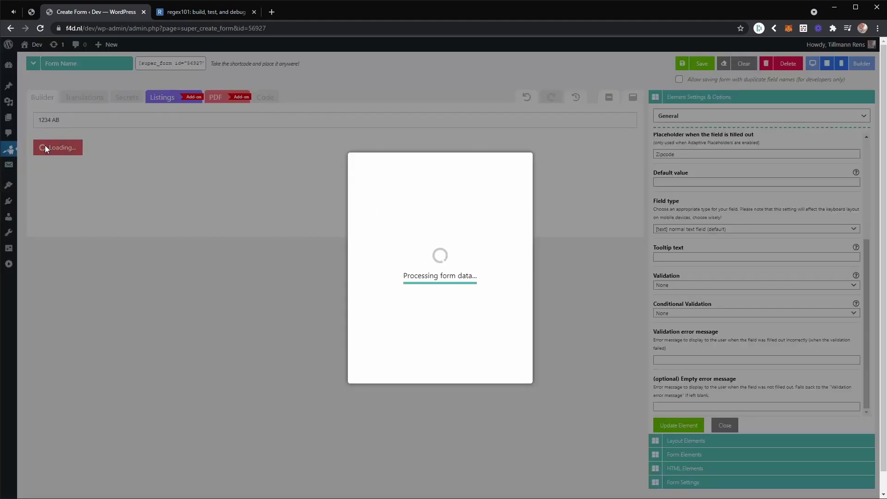
click(440, 303)
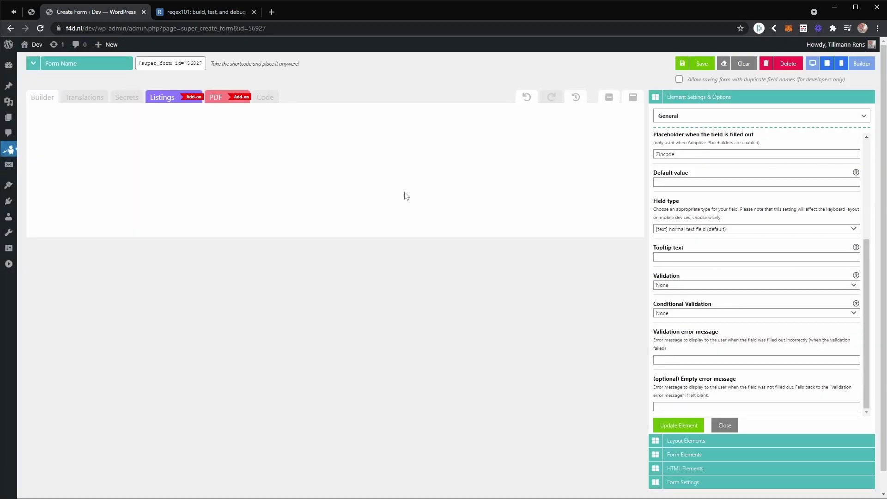
- Reload the form preview, submit it with the Zipcode field empty, and close the confirmation message
click(862, 64)
click(862, 63)
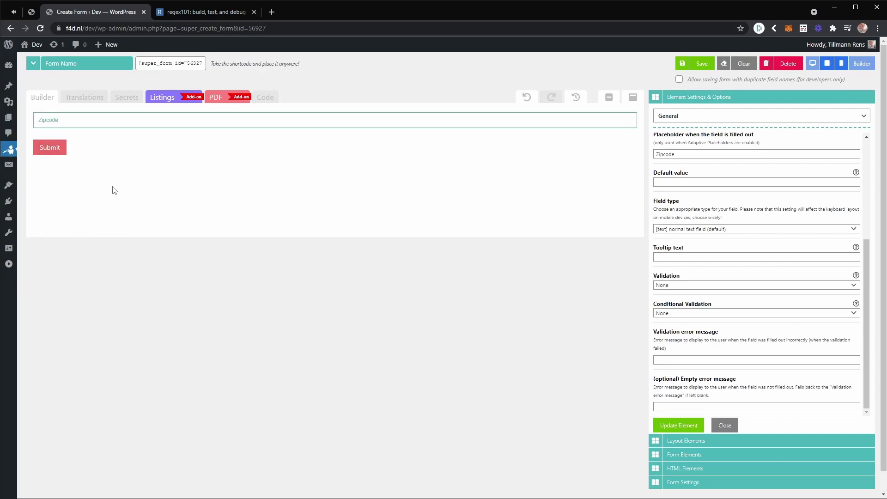
click(49, 146)
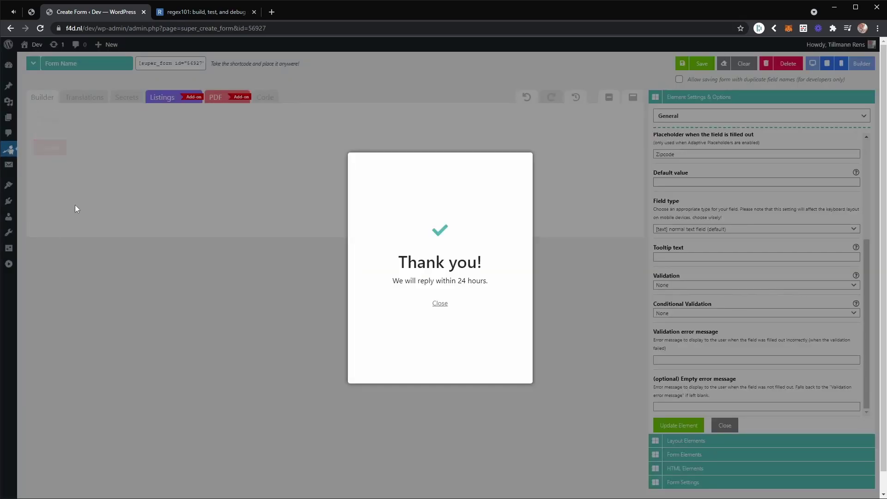
click(439, 304)
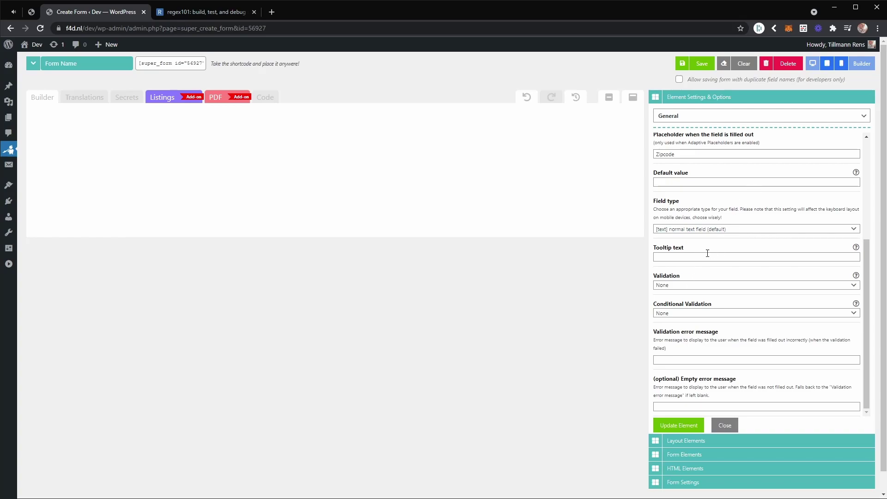
- Return to the builder, set the zipcode field's Validation to Required Field (not empty), and update the element
double_click(665, 274)
click(666, 274)
click(861, 64)
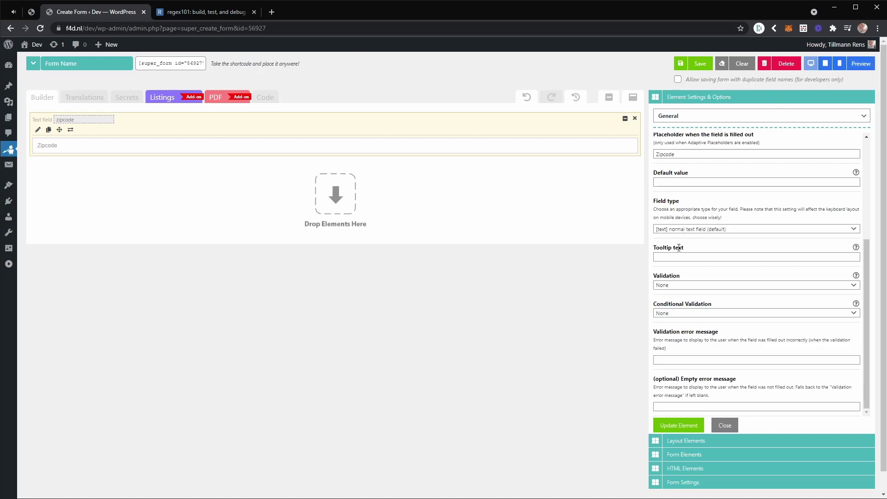
click(668, 285)
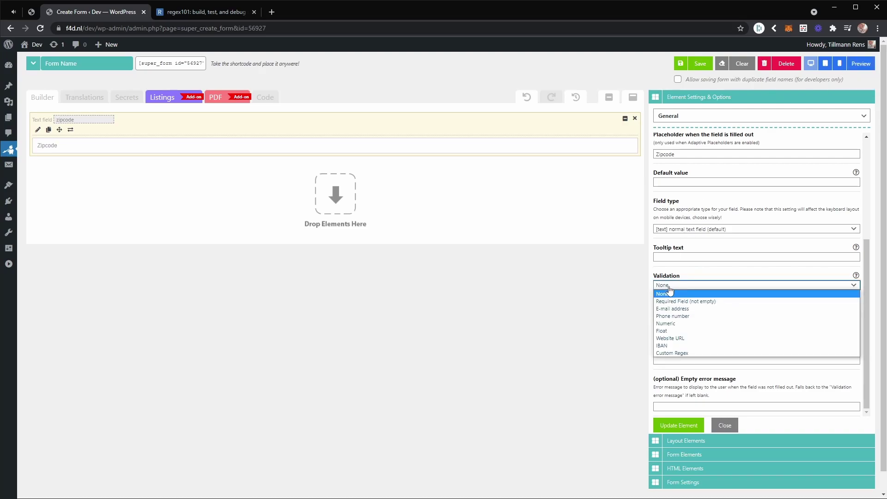
click(701, 304)
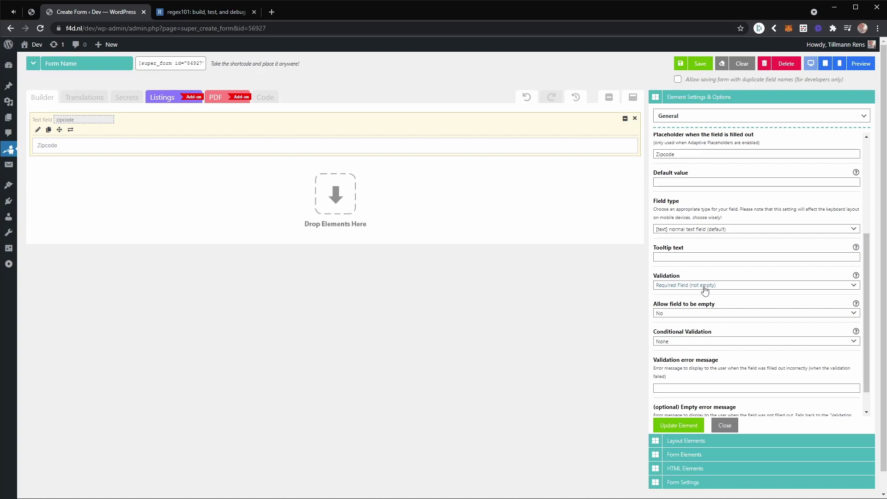
click(678, 425)
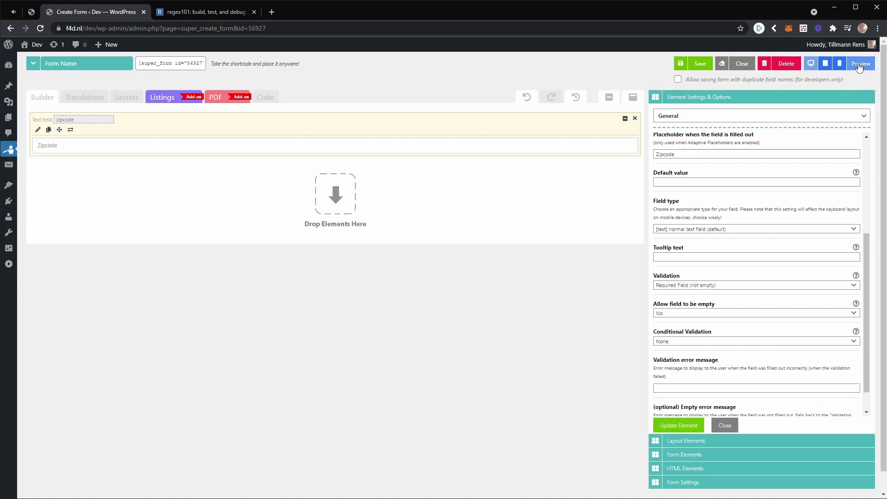
- Preview the form and test the required Zipcode field with an empty submission and an incomplete entry of 1234
click(858, 64)
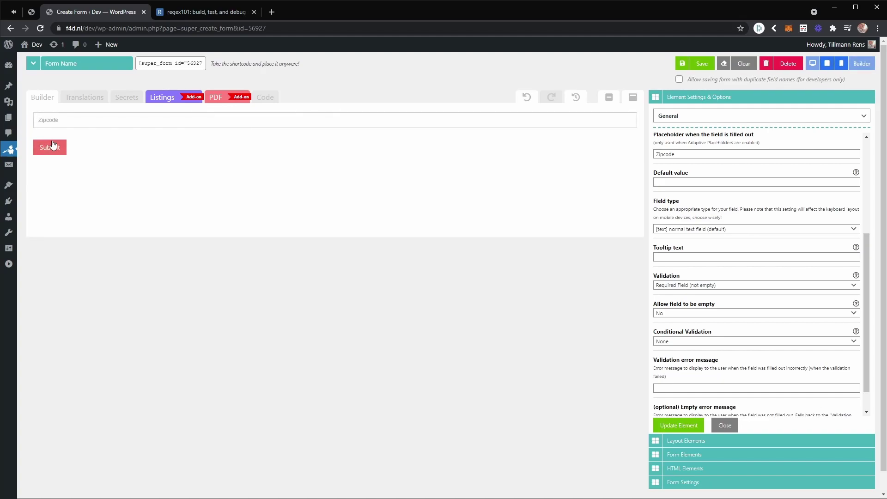
click(43, 150)
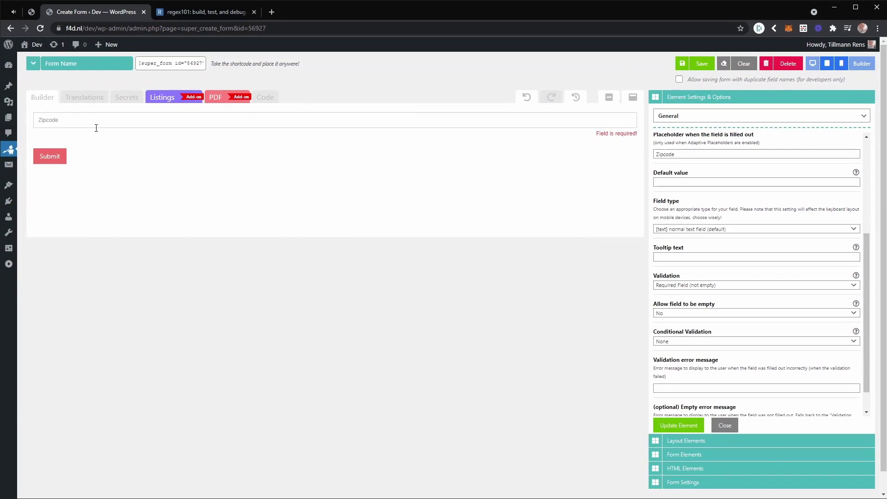
click(94, 128)
text(1234 __)
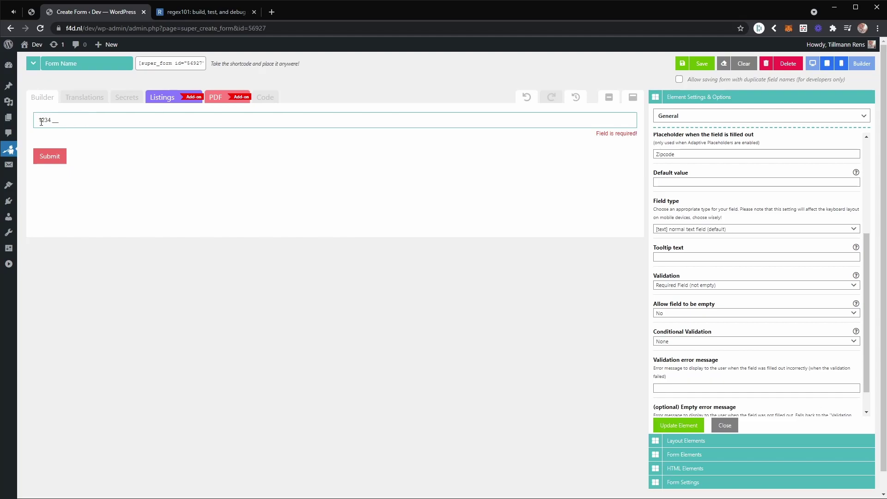
click(111, 225)
click(67, 179)
- Enter 1234 AB in the previewed Zipcode field, submit the form, and close the confirmation message
click(73, 125)
text(1234AB)
click(48, 156)
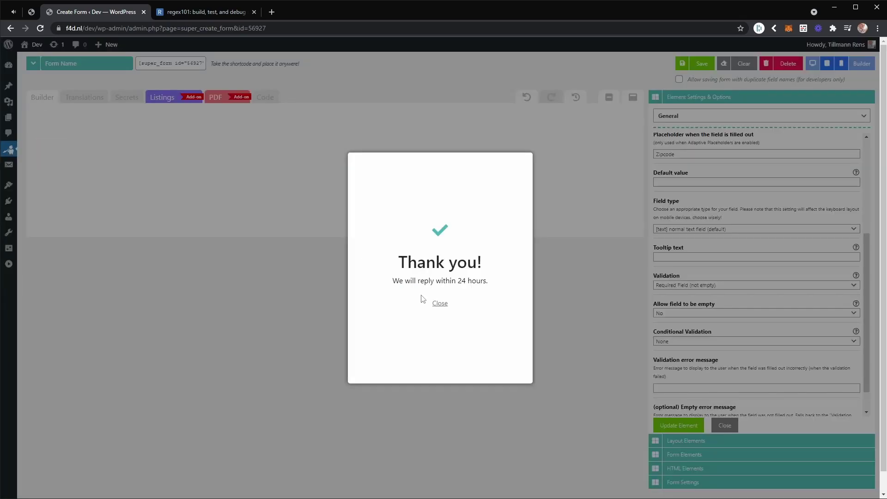
click(441, 304)
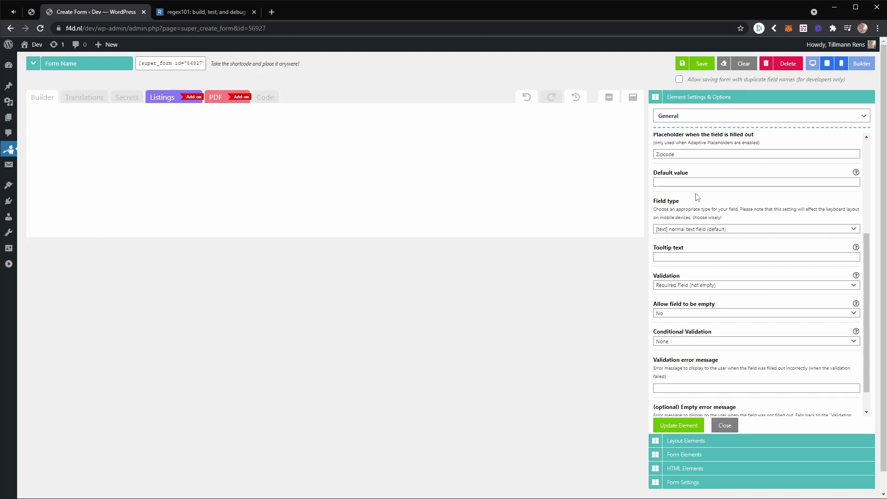
- Set the zipcode field's Validation to Custom Regex
click(687, 285)
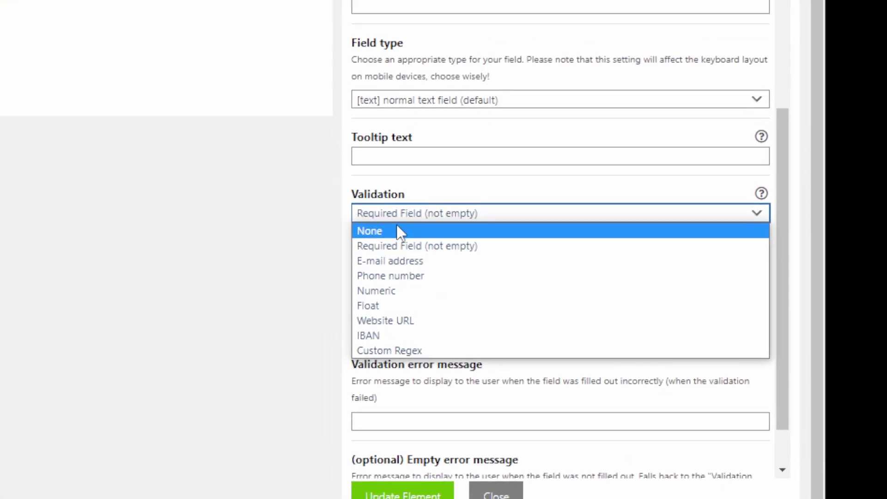
click(334, 124)
click(352, 129)
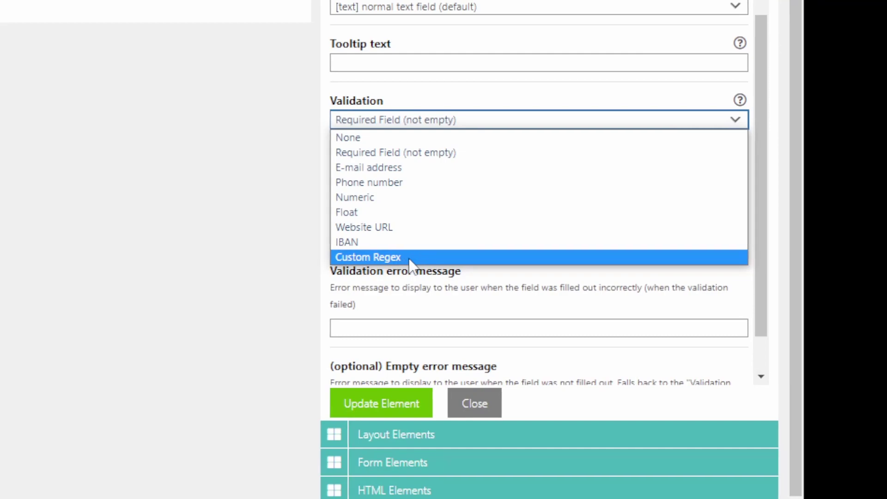
click(409, 257)
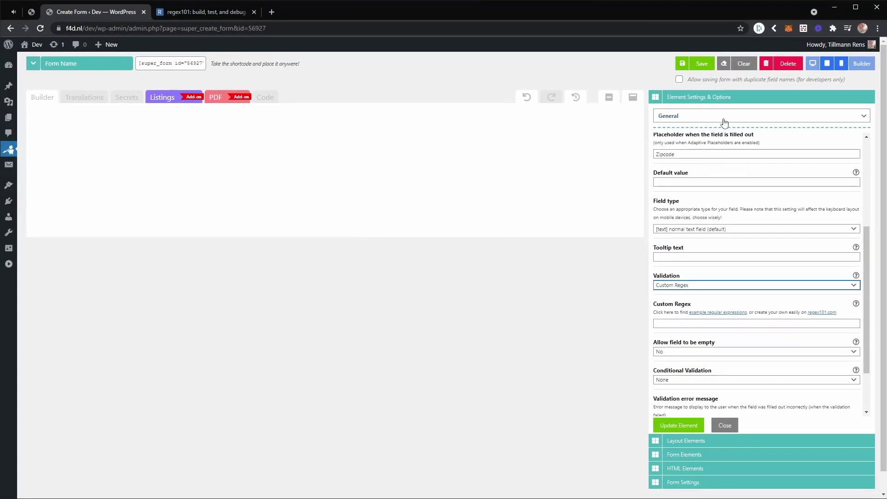
- Clear the zipcode field's predefined mask in the Advanced settings and disable its uppercase transformation
click(724, 121)
click(702, 179)
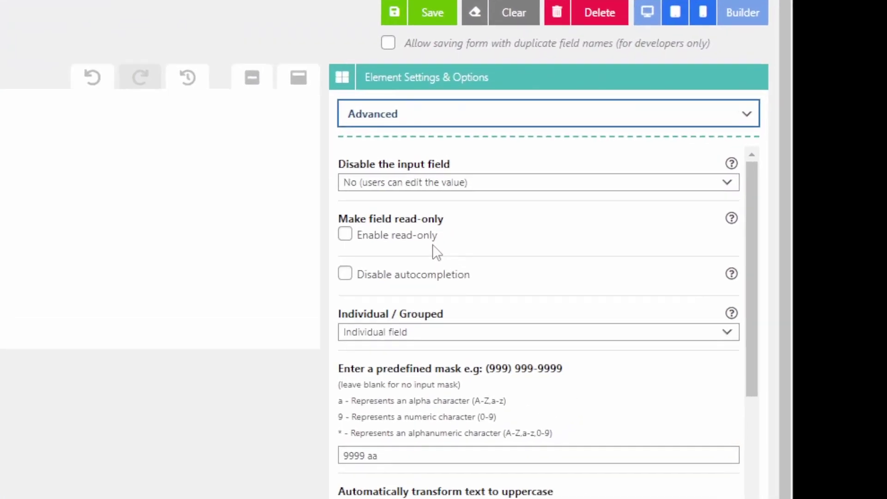
drag(415, 450, 326, 450)
key(BackSpace)
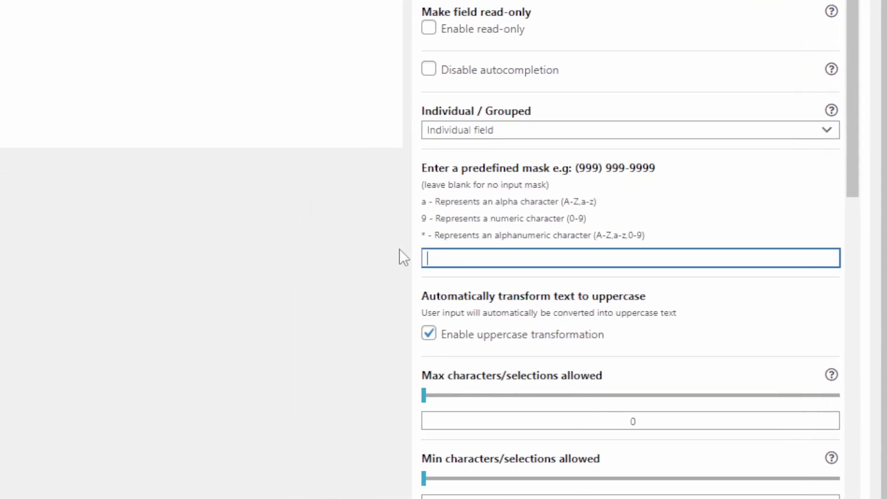
click(483, 335)
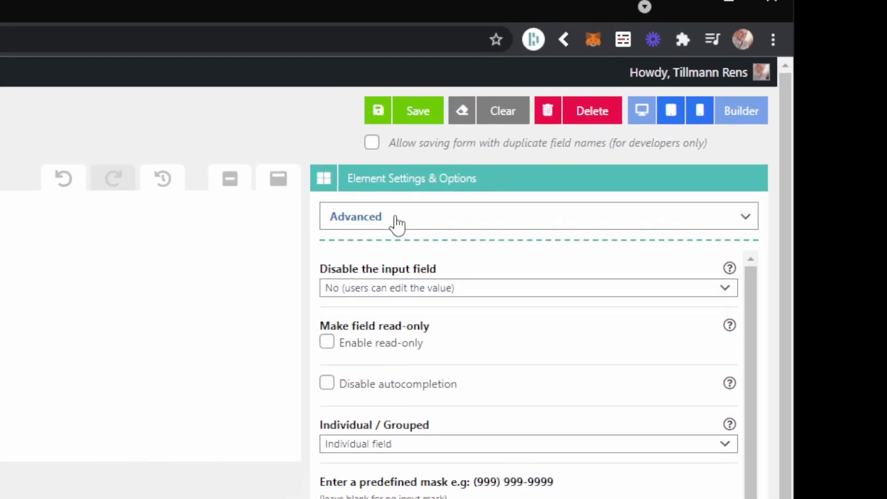
- Return to the zipcode field's General settings and open the regex101.com link under Custom Regex
click(368, 16)
click(362, 32)
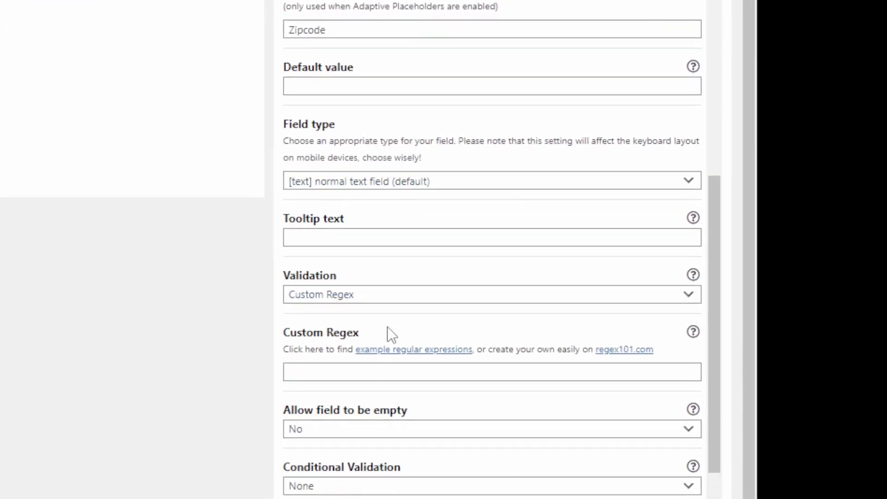
scroll(371, 454, down, 2)
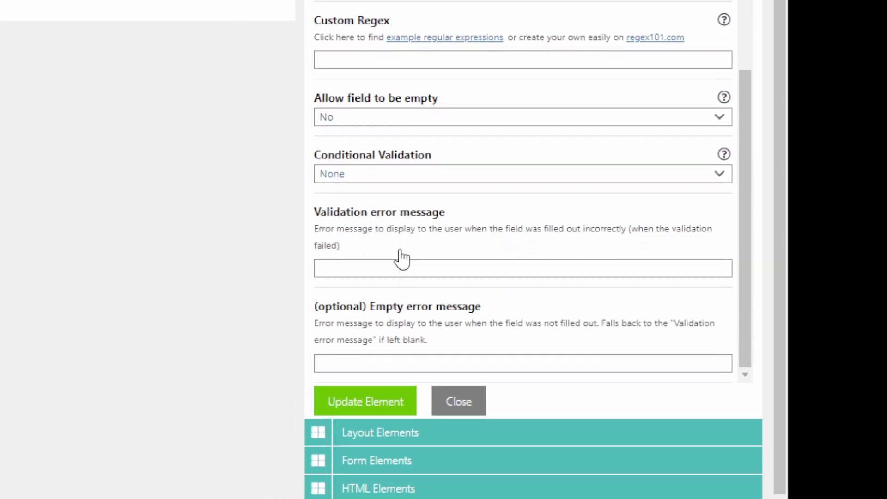
click(402, 223)
click(402, 224)
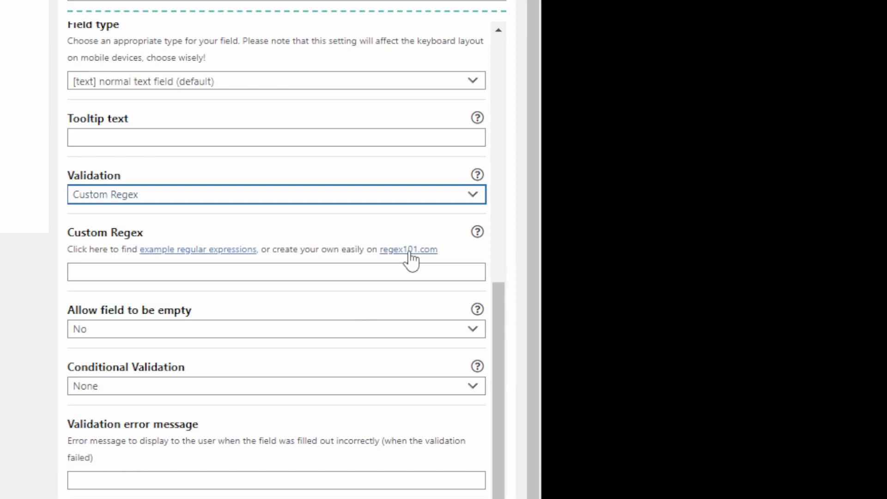
click(409, 253)
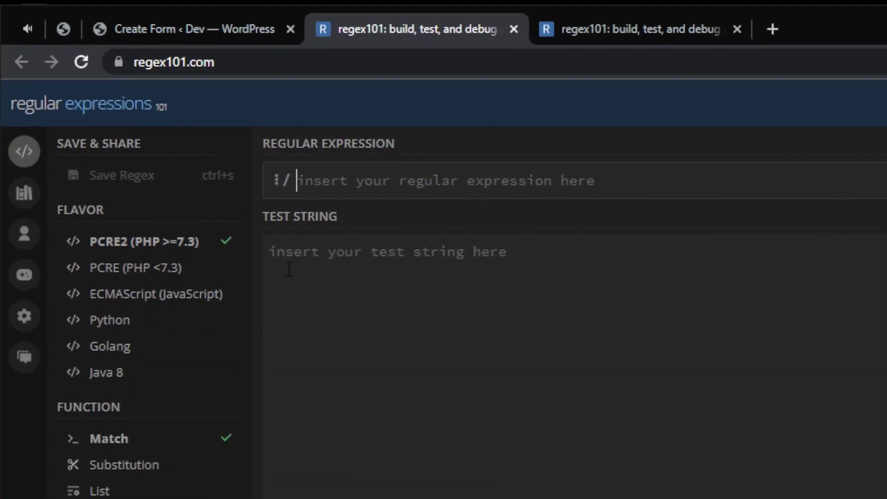
- Enter 1234 AB as the test string for the zipcode pattern in regex101
click(289, 269)
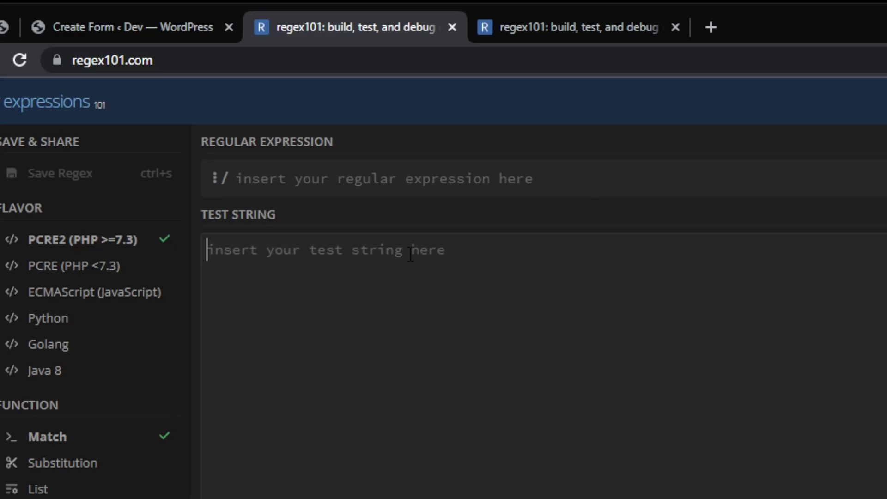
text(1234 )
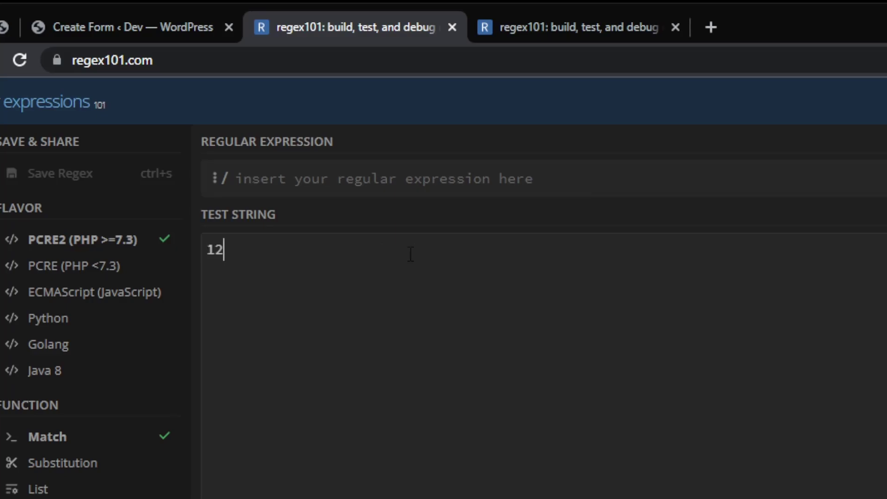
text(AB)
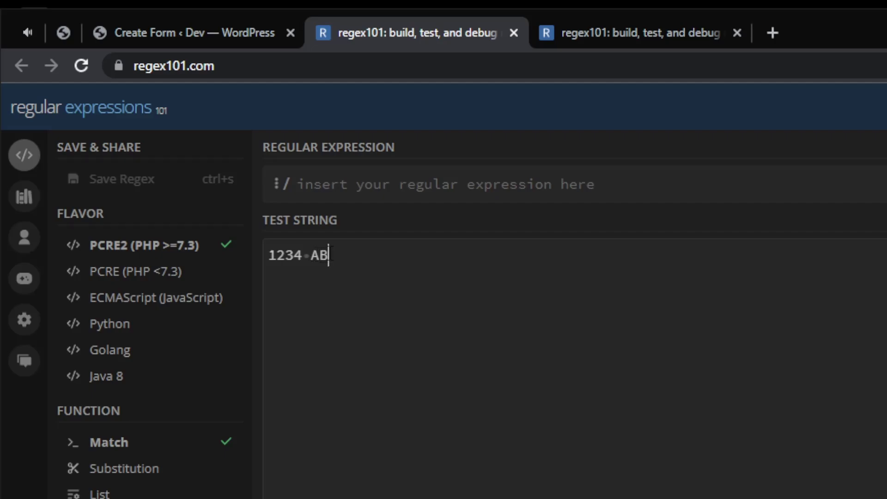
drag(331, 255, 310, 256)
click(331, 255)
text(a)
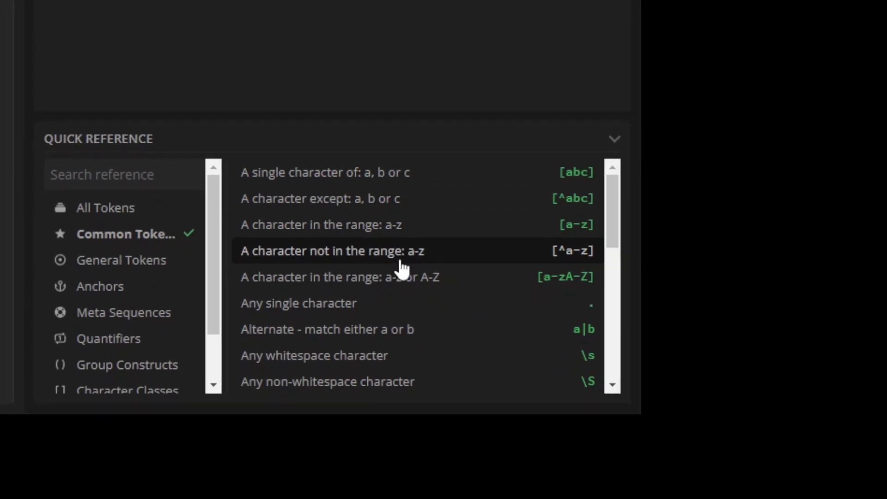
- Check the common tokens in the quick reference and enter [0-9] as the regular expression
scroll(370, 310, down, 2)
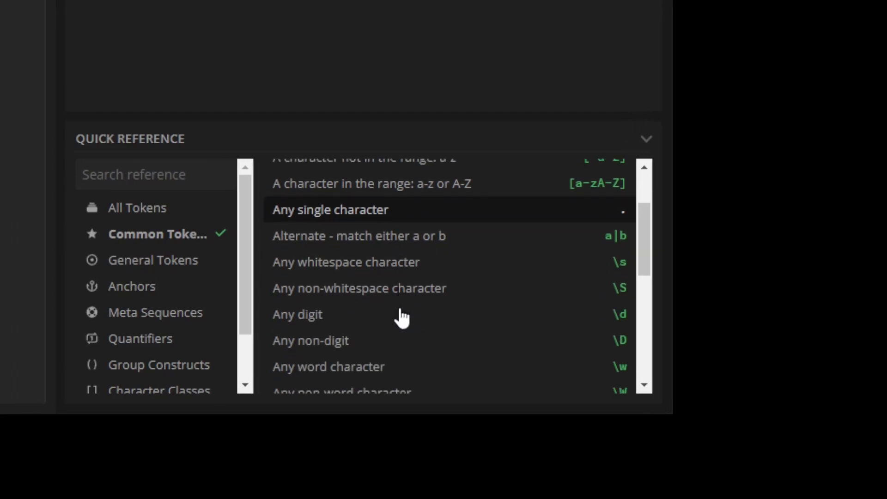
scroll(401, 312, down, 3)
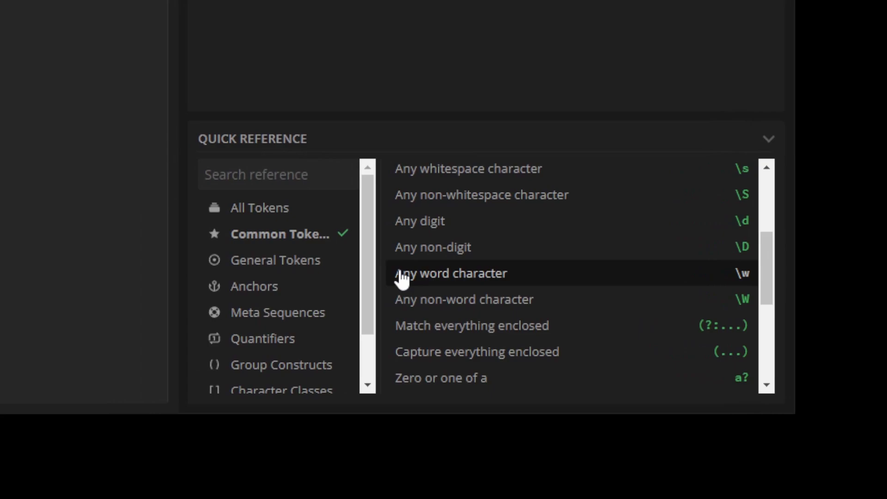
scroll(370, 300, down, 5)
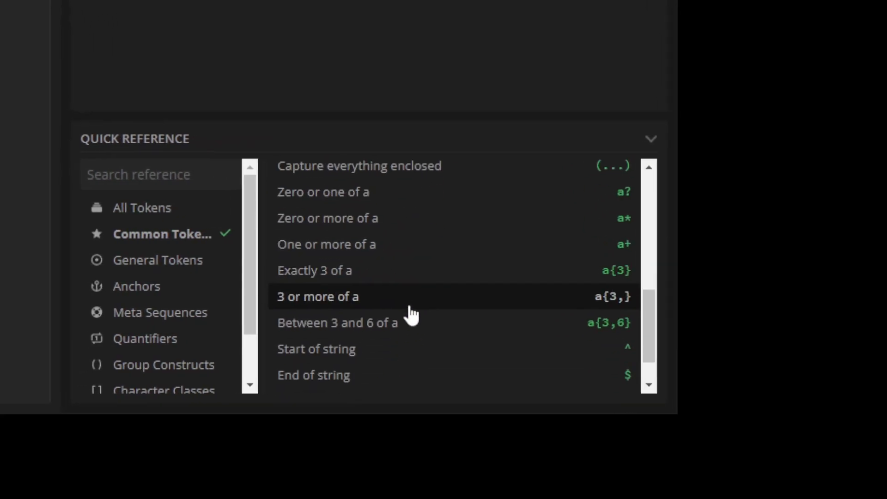
scroll(402, 287, up, 8)
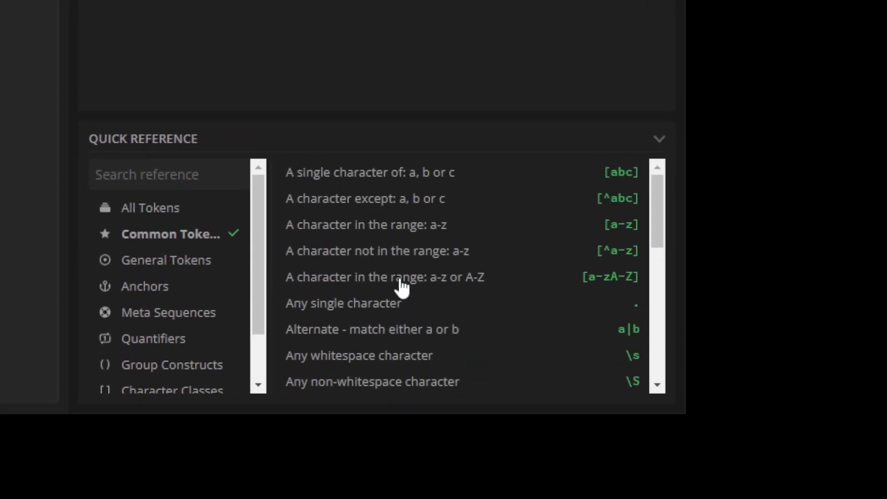
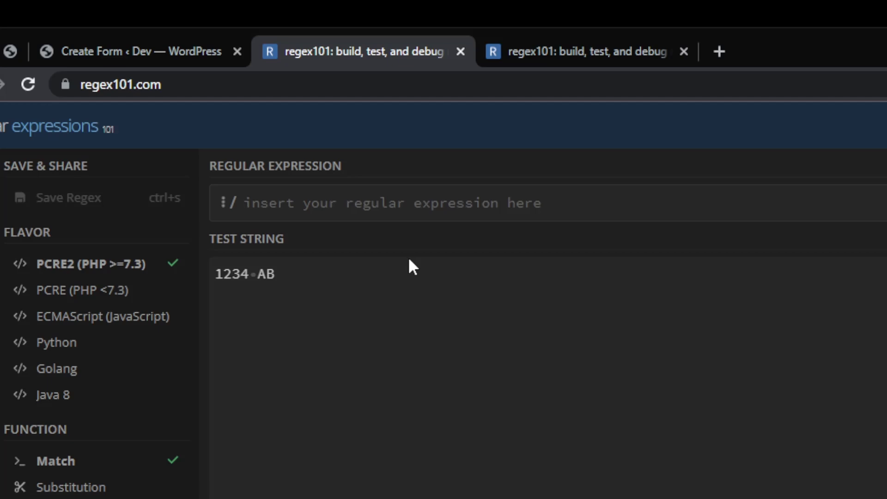
text([)
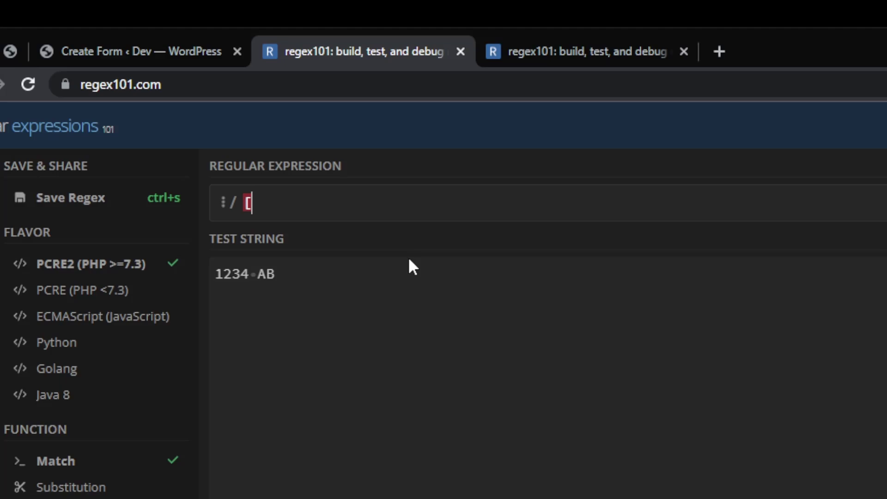
text(0-9])
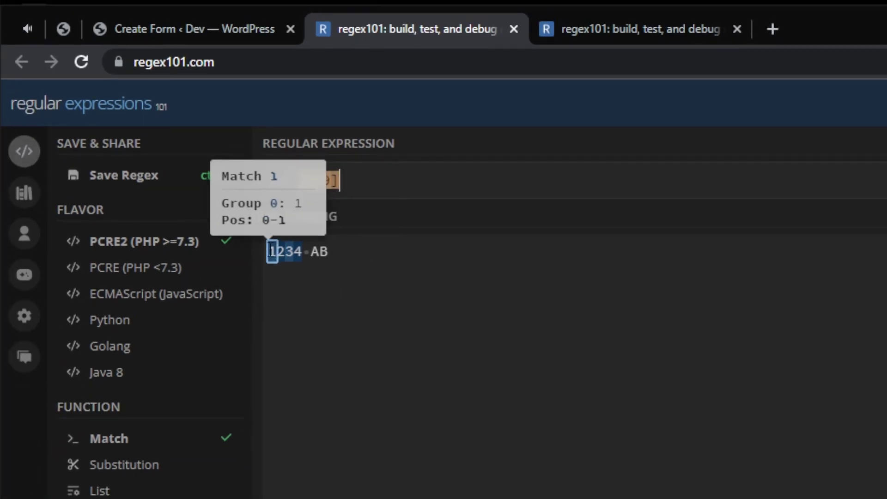
- Inspect the single-digit matches, try a digit 2 between A and B in the test string, and remove it again
mouse_move(228, 273)
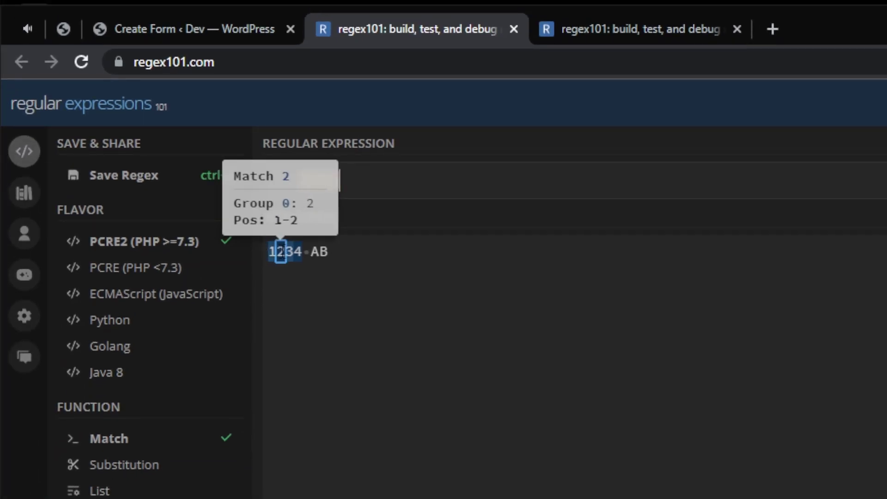
mouse_move(289, 251)
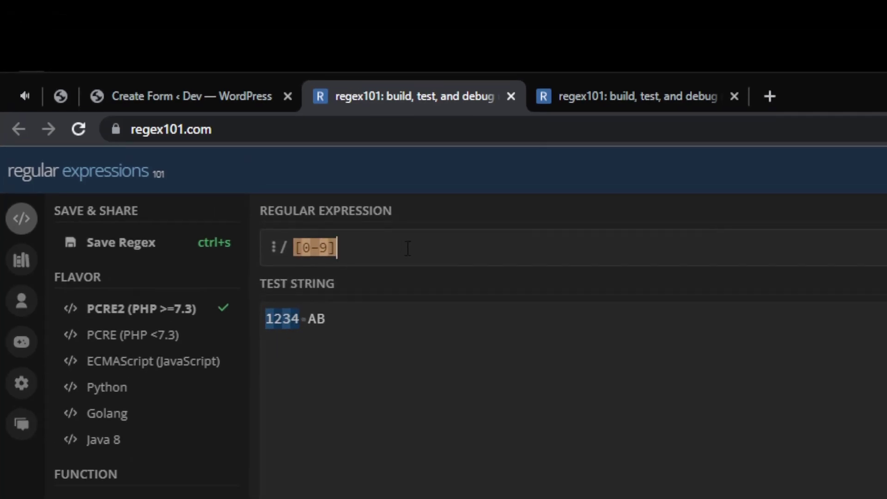
click(408, 249)
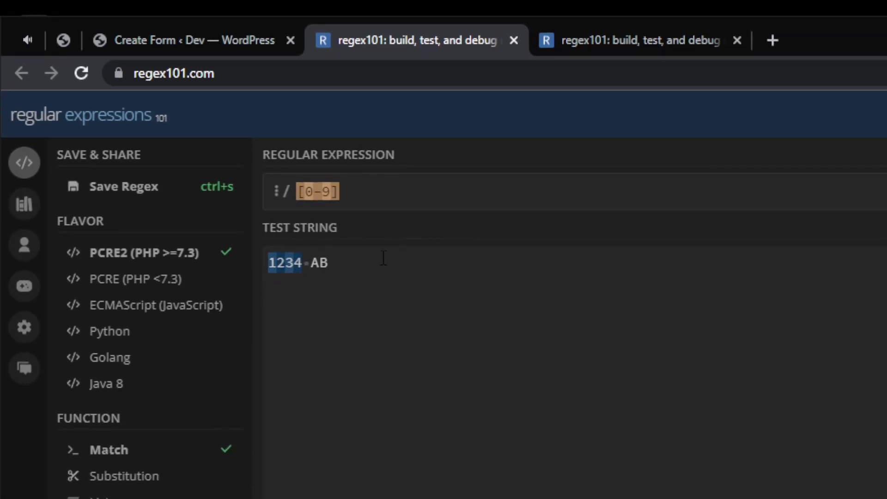
click(322, 259)
text(2)
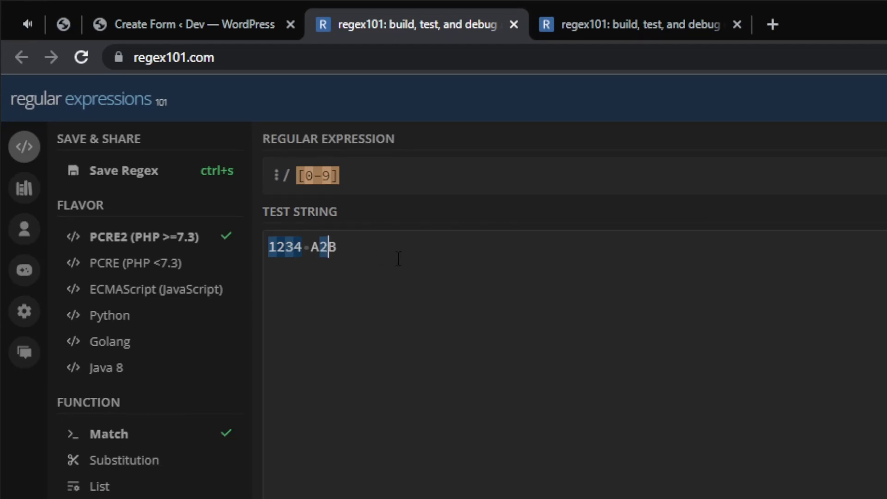
key(BackSpace)
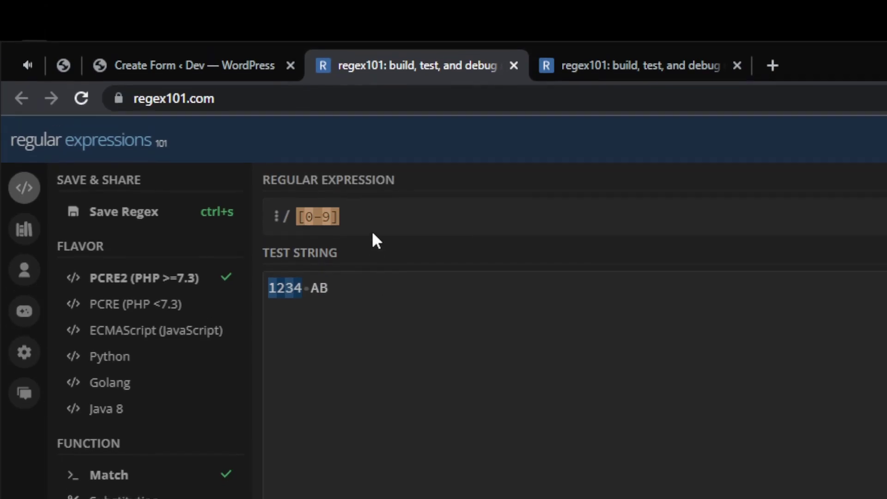
- Extend the regular expression to [0-9]{4} [A-Z]{2} to cover four digits, a space and two capital letters
click(371, 180)
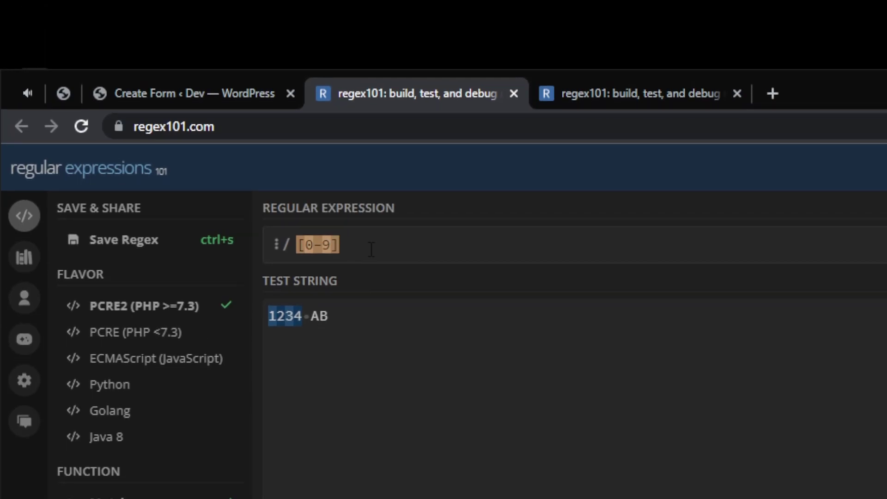
text({4})
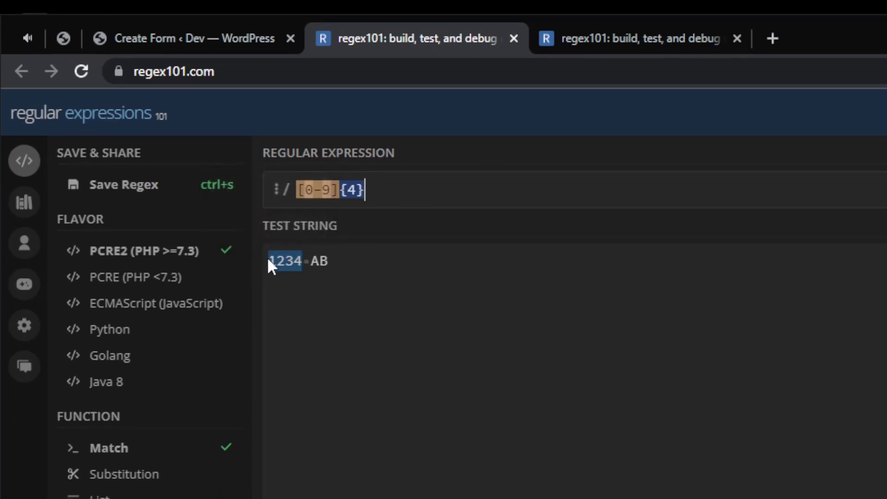
mouse_move(270, 316)
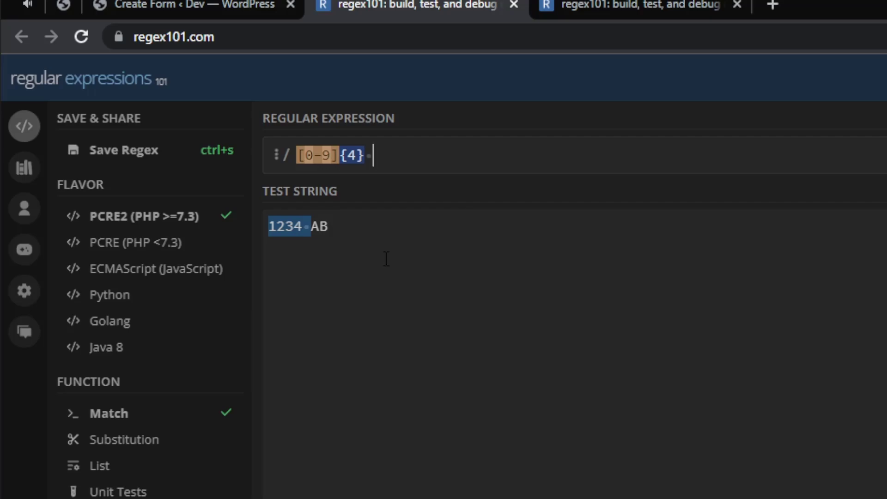
text([)
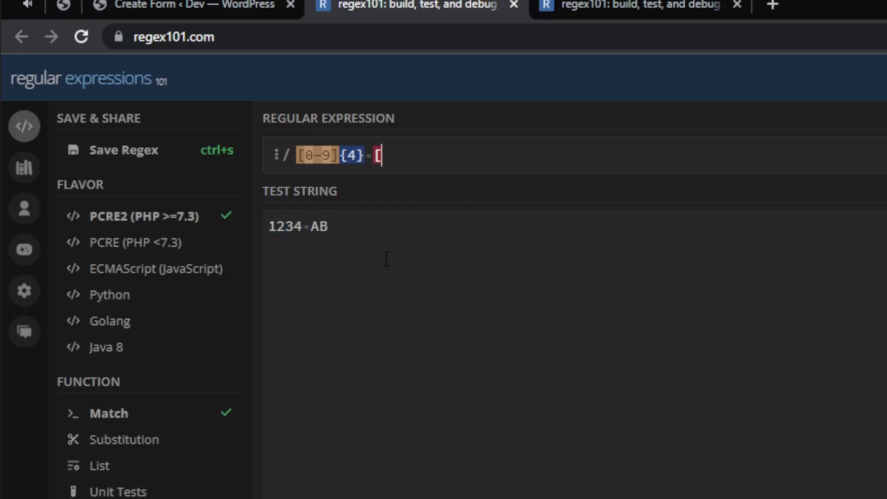
text(A-Z])
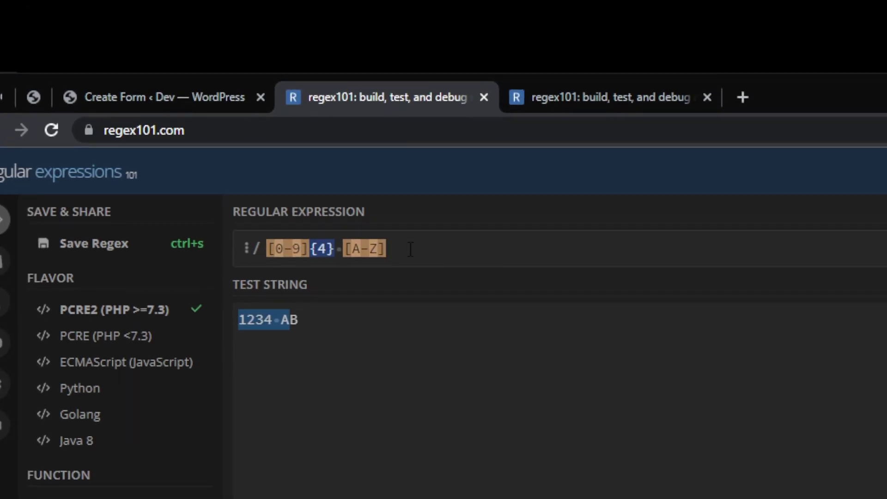
text({2})
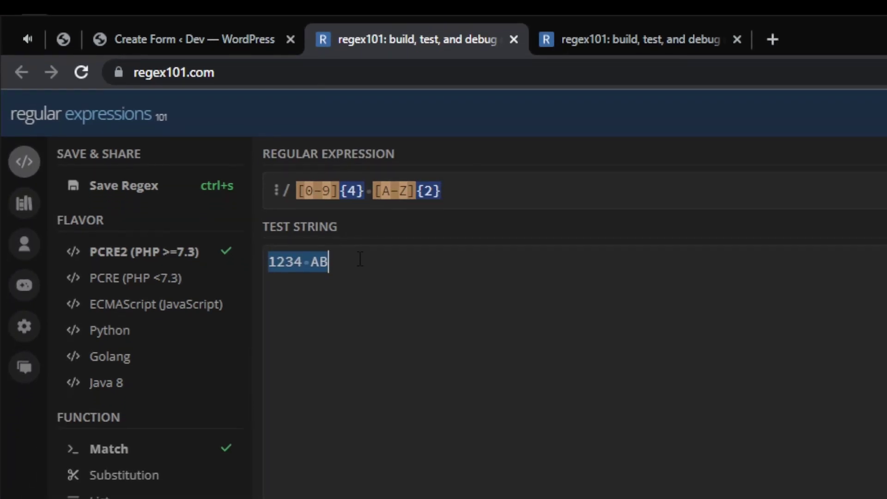
- Test trailing spaces after AB, anchor the end of the regular expression with $, and clear the trailing spaces from the test string
mouse_move(246, 321)
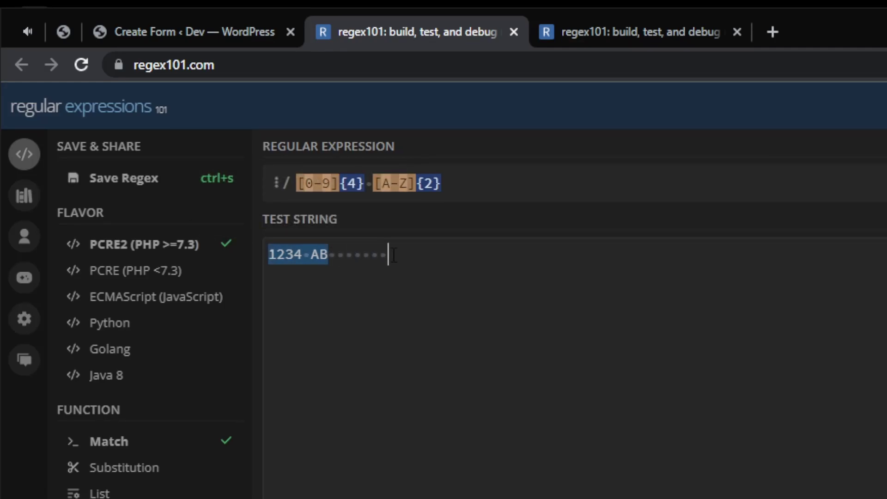
drag(414, 254, 253, 259)
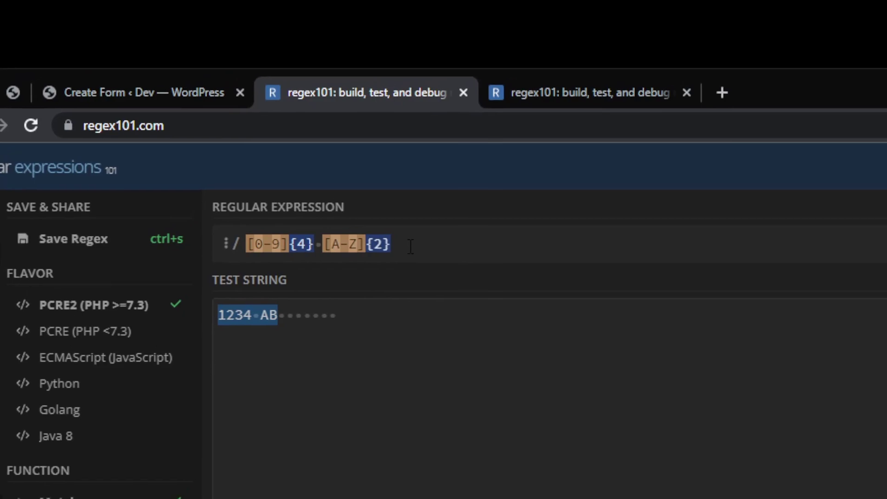
text($)
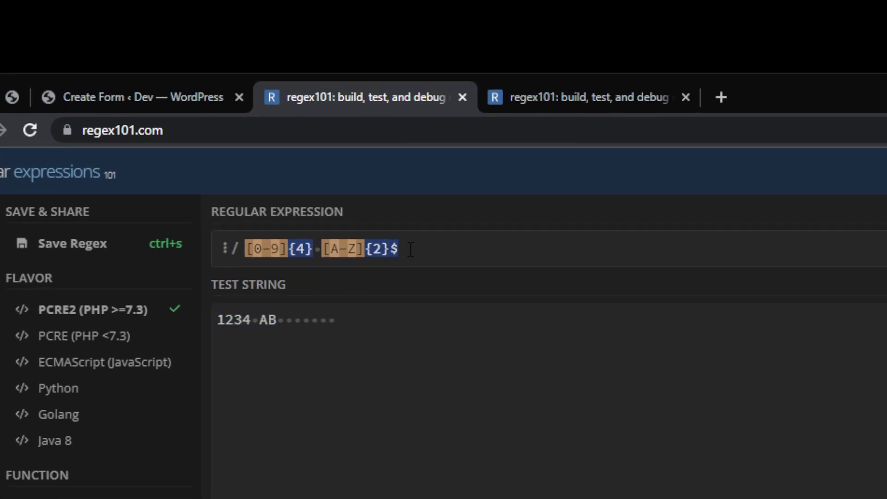
click(360, 320)
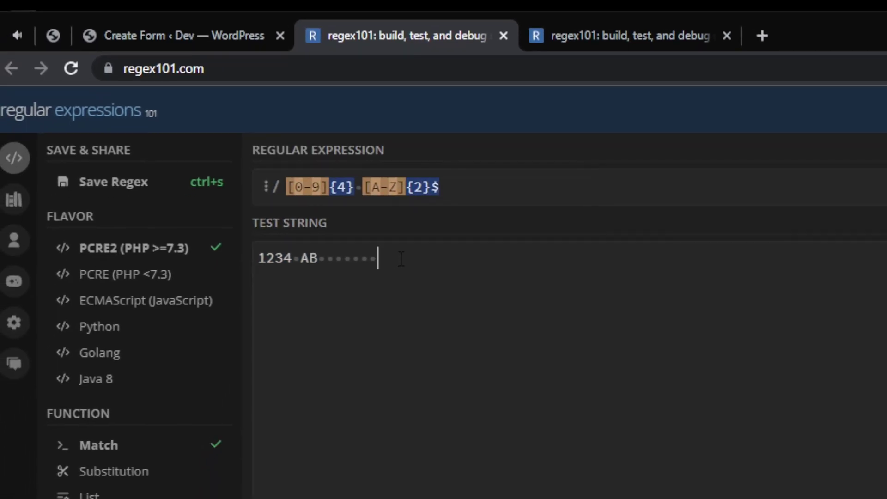
drag(401, 259, 319, 251)
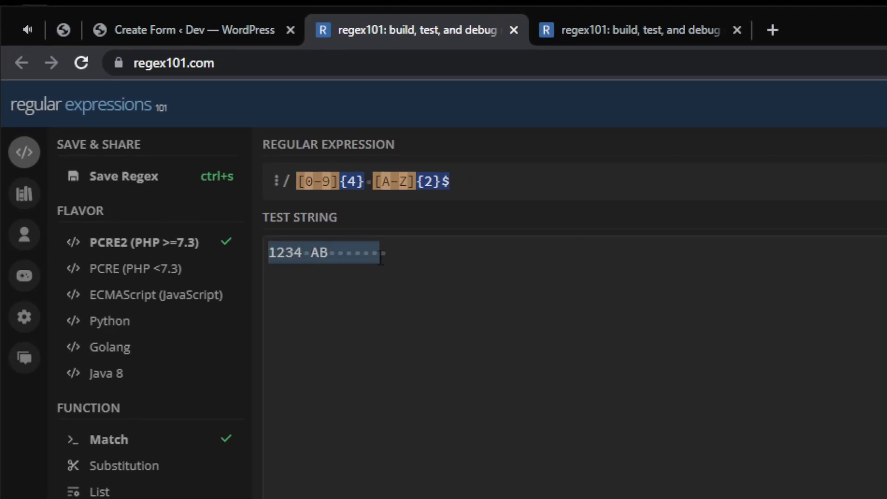
key(BackSpace)
key(ctrl+a)
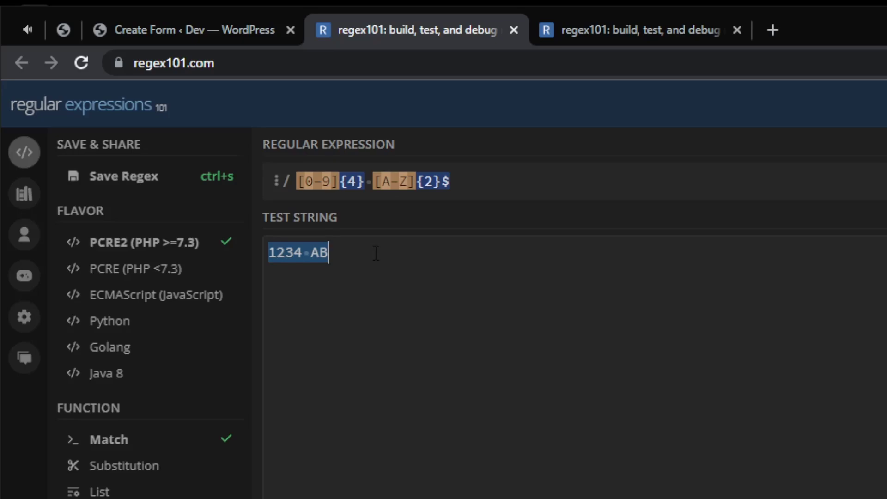
- Test leading spaces before 1234, anchor the start of the regular expression with ^, and clear the leading spaces from the test string
mouse_move(307, 252)
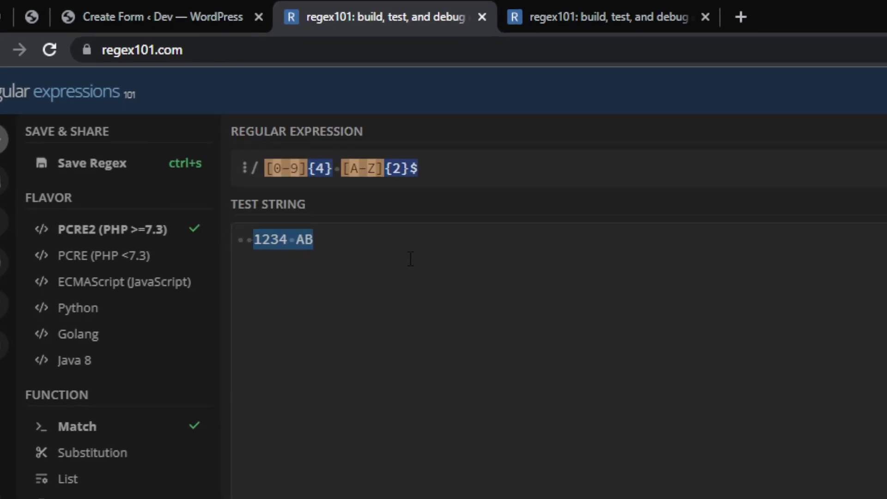
click(410, 259)
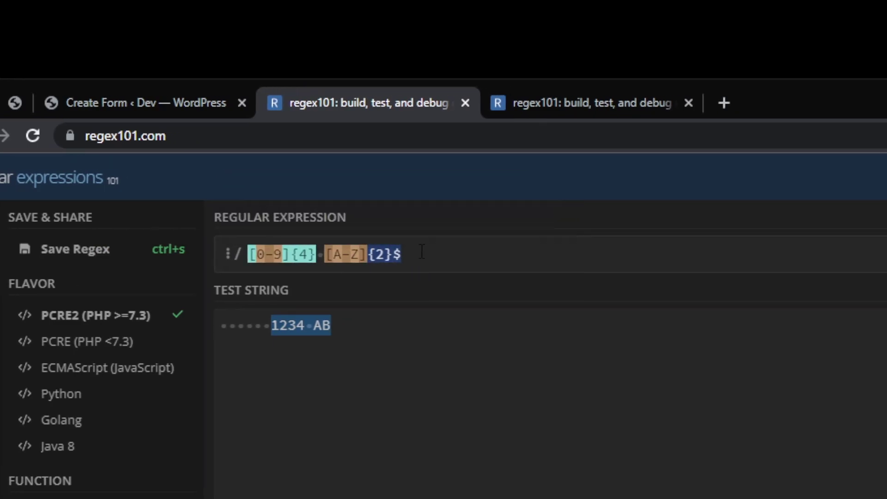
text(^)
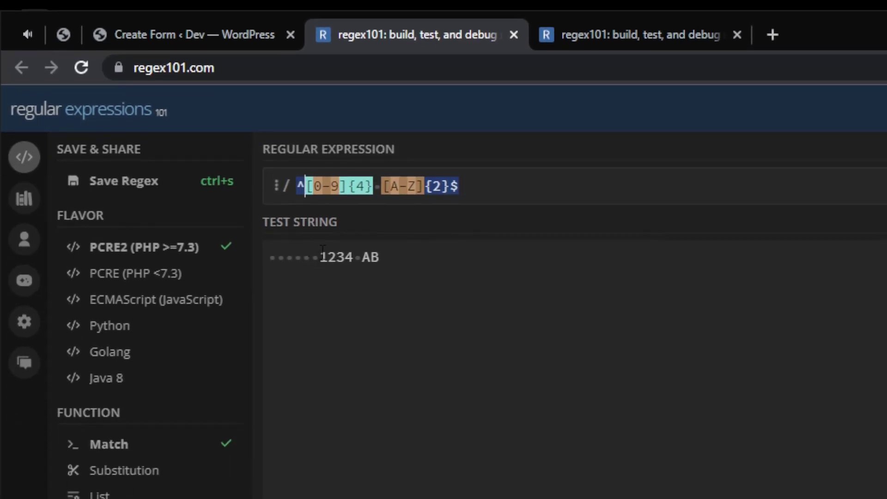
click(318, 319)
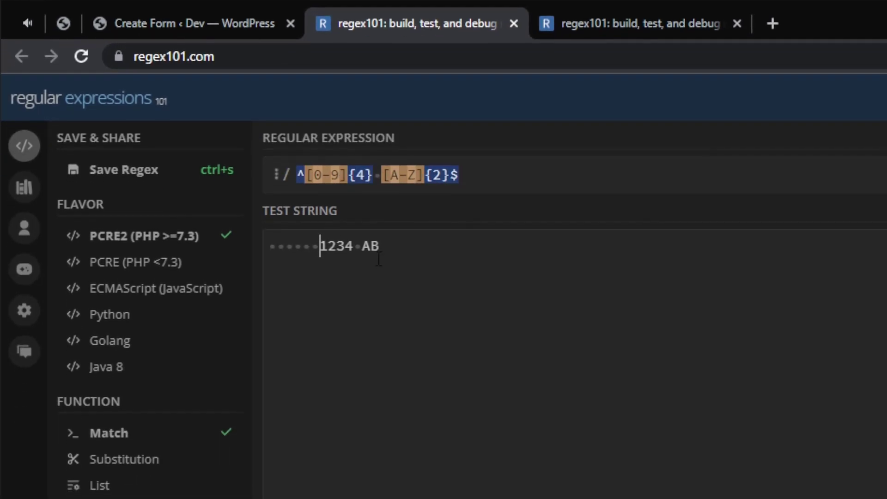
key(BackSpace)
key(BackSpace)
key(BackSpace)
key(BackSpace)
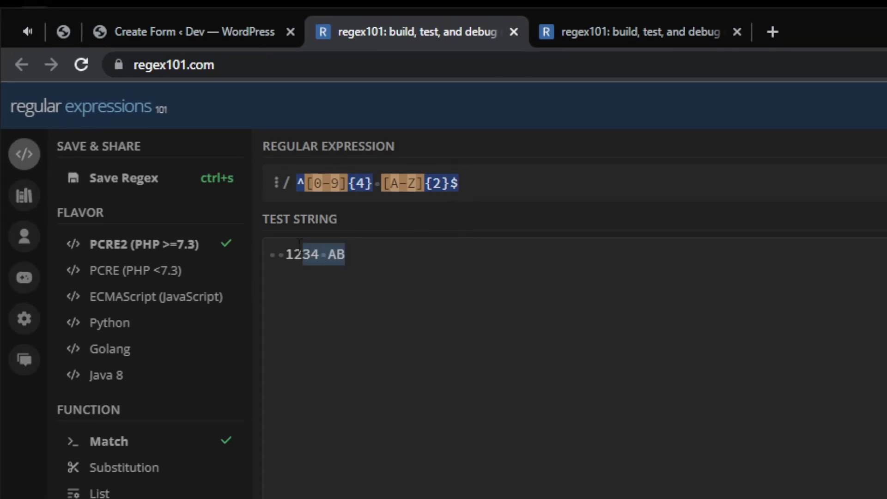
key(BackSpace)
key(BackSpace)
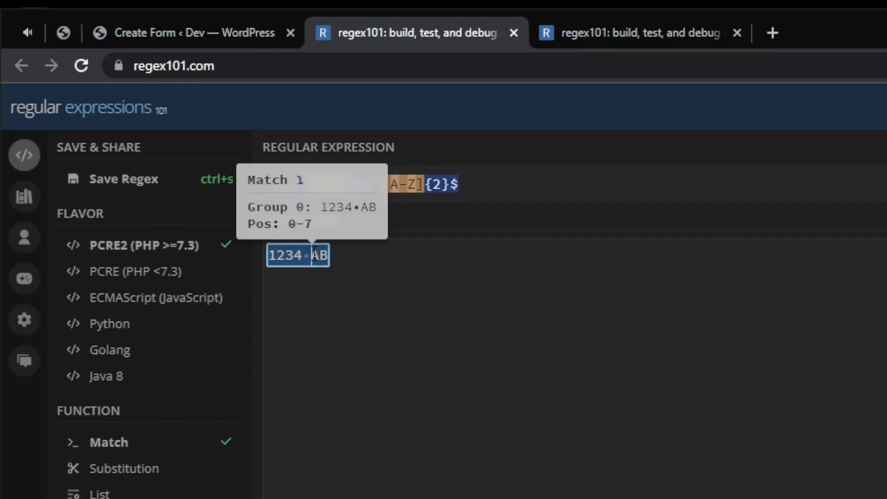
- Change the test string to 1234AB and make the space optional, giving the regular expression ^[0-9]{4} ?[A-Z]{2}$
click(313, 255)
key(BackSpace)
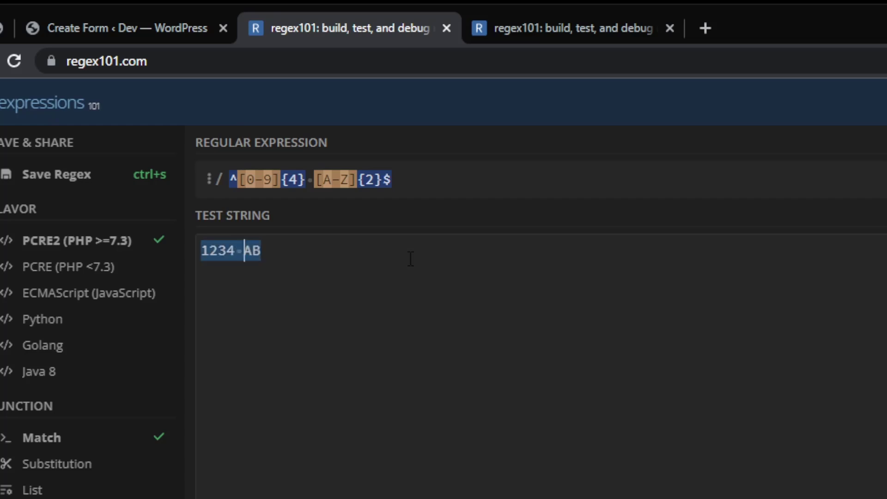
key(BackSpace)
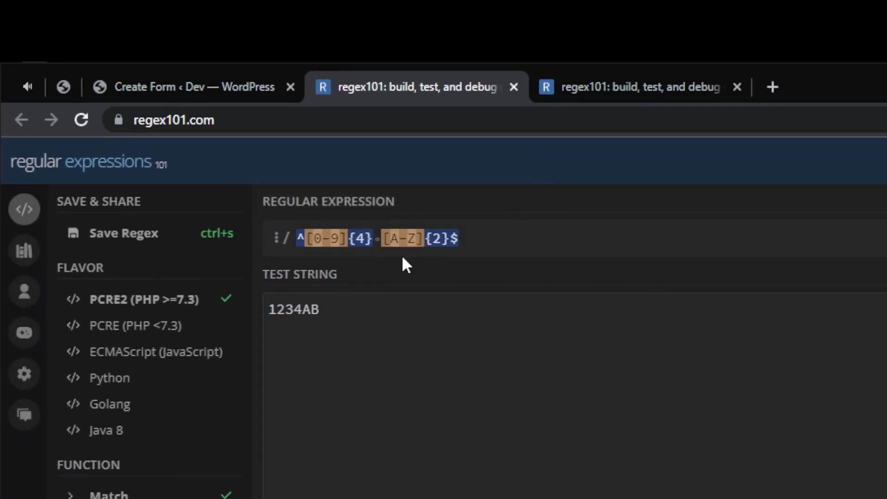
mouse_move(310, 179)
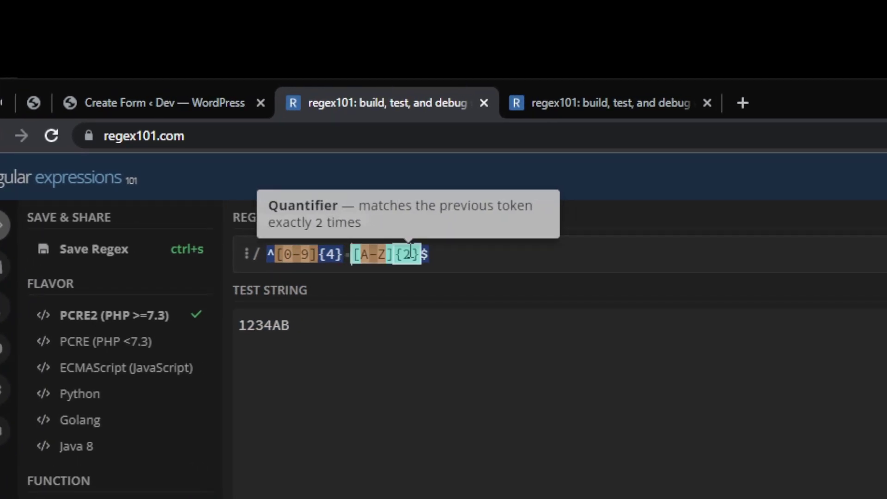
key(Delete)
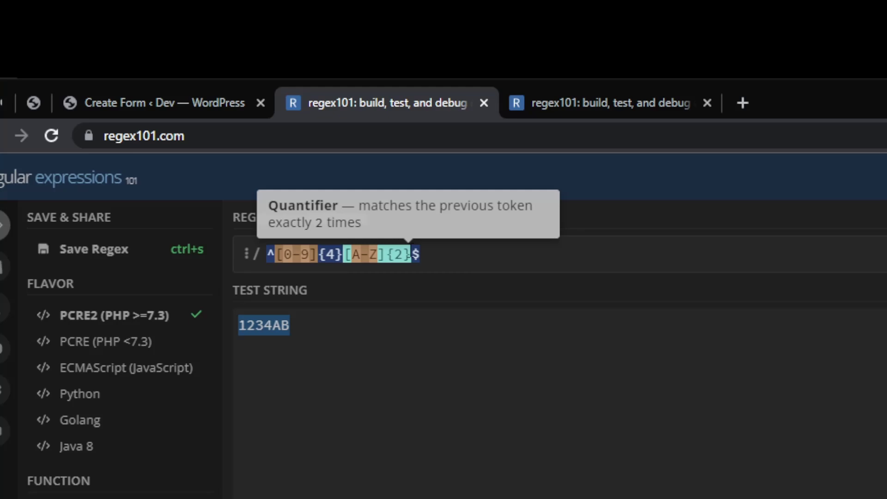
text(?)
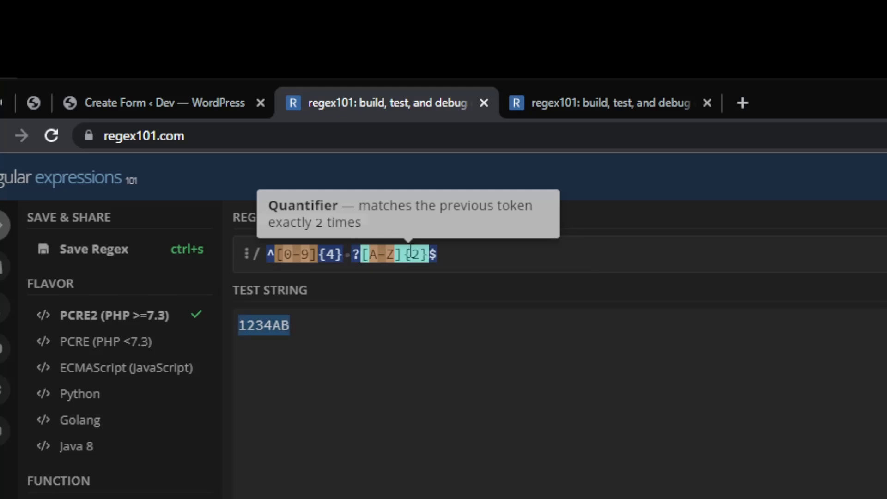
key(Left)
key(Left)
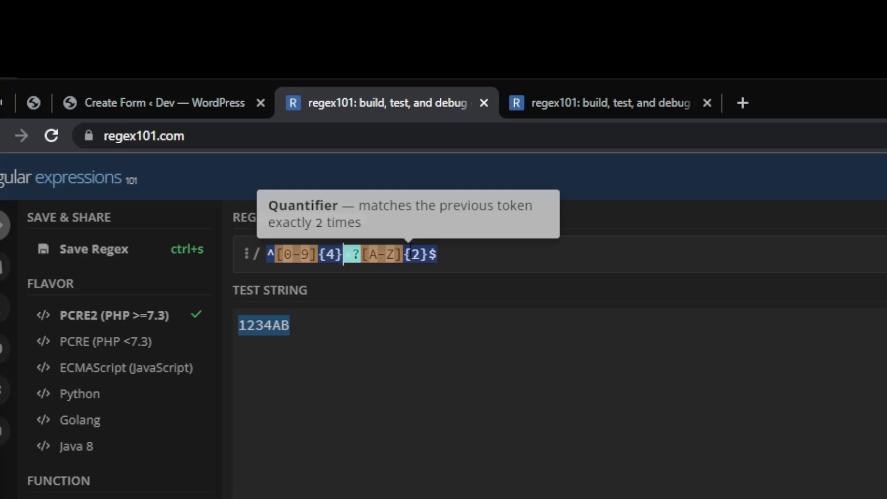
- Check the expression against the test string with and without the space, leaving it as 1234 AB
click(272, 325)
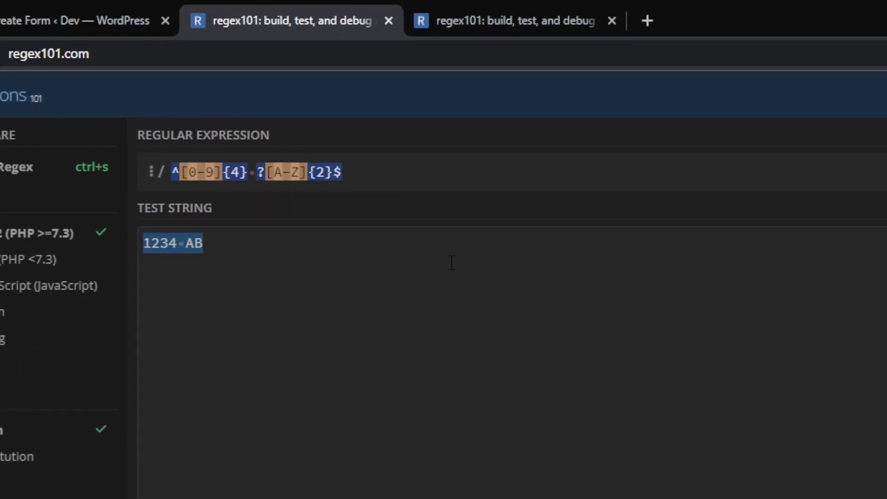
key(BackSpace)
key(BackSpace)
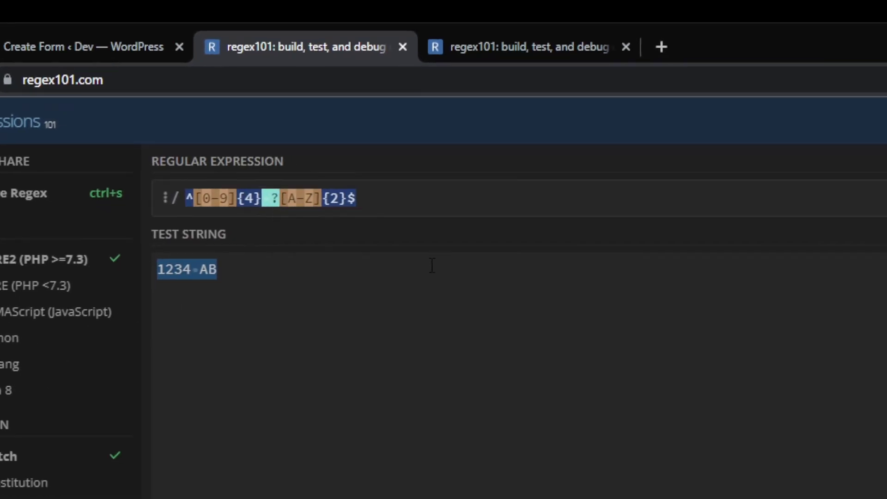
mouse_move(200, 270)
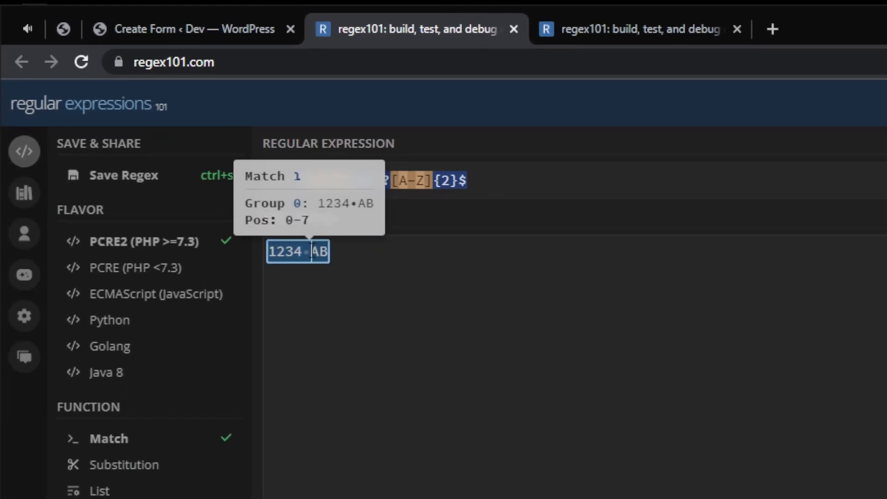
key(BackSpace)
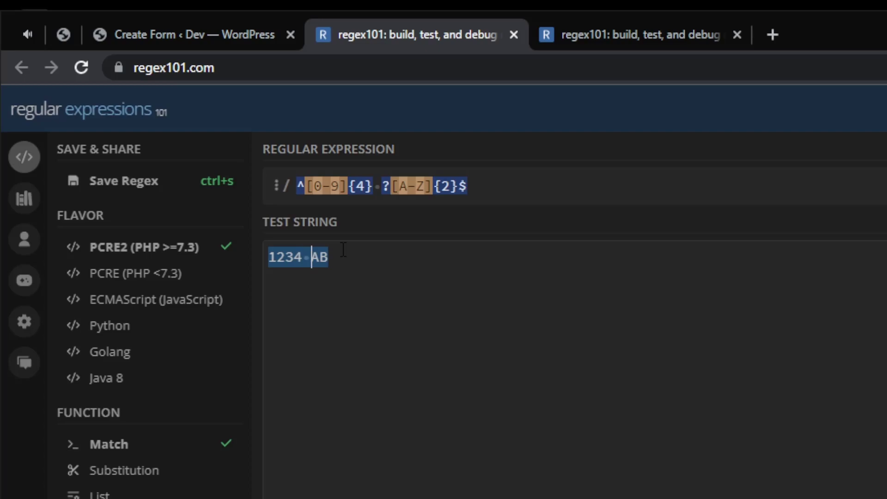
key(BackSpace)
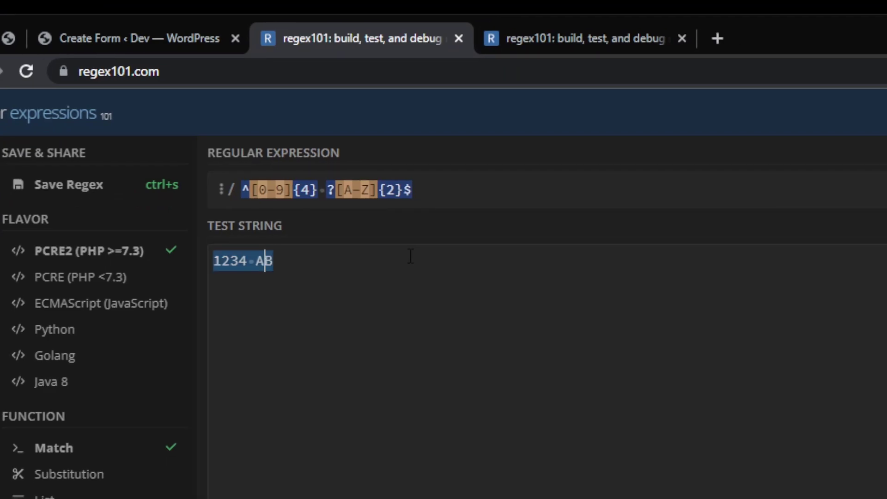
- Shorten the test string to 1234 A to check that the pattern requires two letters
key(Right)
key(BackSpace)
text(*)
key(BackSpace)
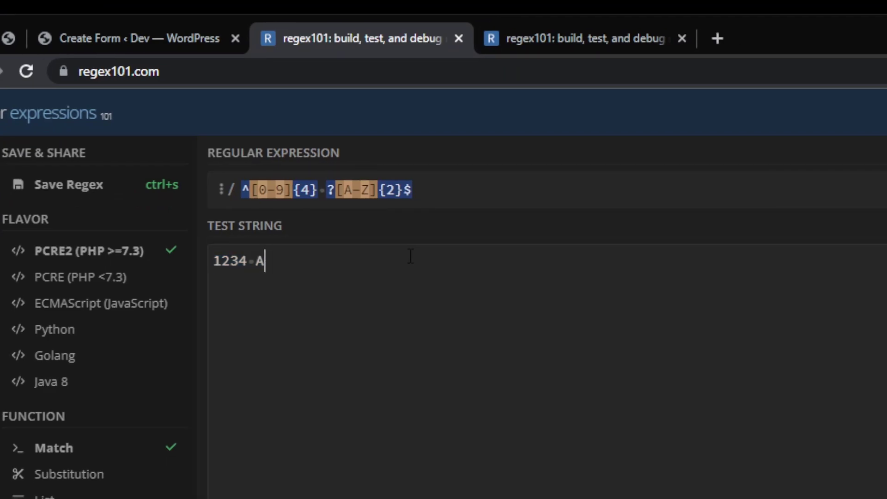
- Complete the test string as 1234 AB with an uppercase second letter
text(b)
key(BackSpace)
text(B)
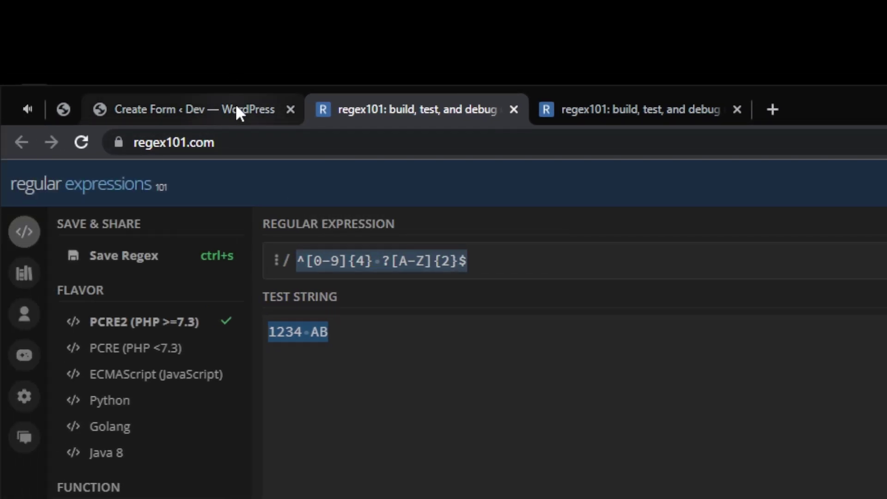
- Switch to the WordPress form builder and update the zipcode field with the custom regex ^[0-9]{4} ?[A-Z]{2}$
click(237, 111)
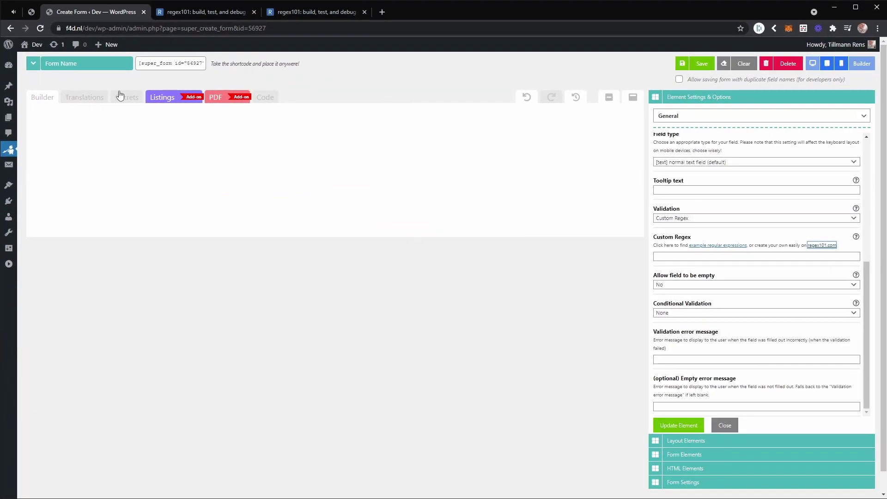
click(669, 256)
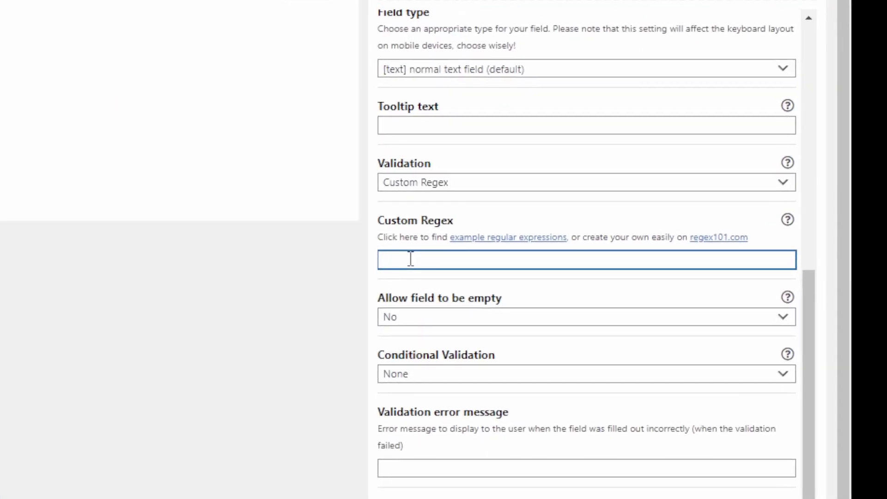
text(^[0-9]{4} ?[A-Z]{2}$)
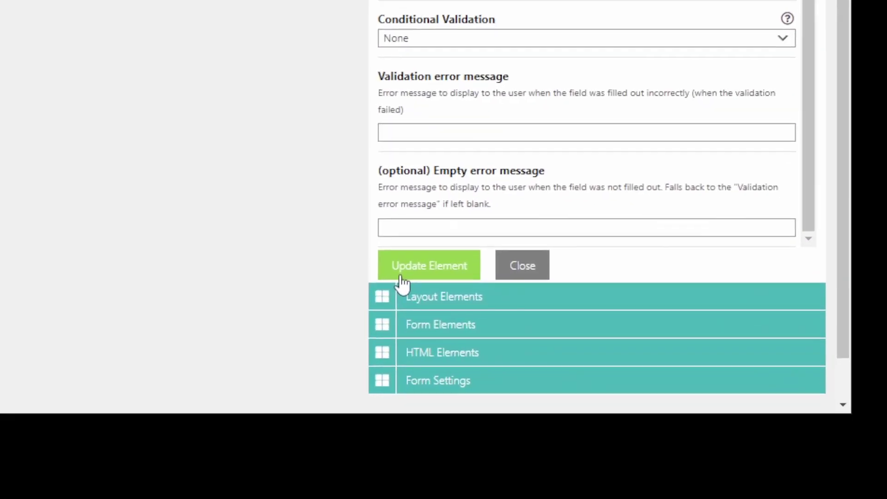
click(650, 424)
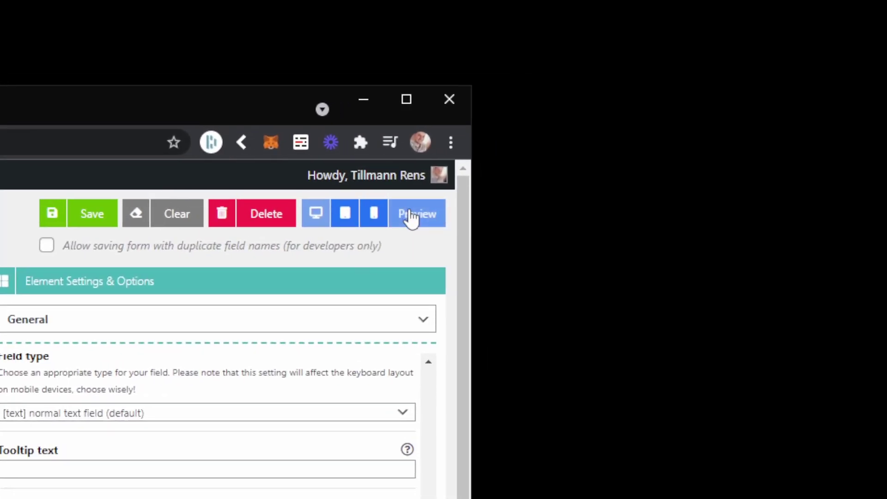
- Preview the form and test the validation by submitting it empty and with the zipcode 1234 AB
click(432, 217)
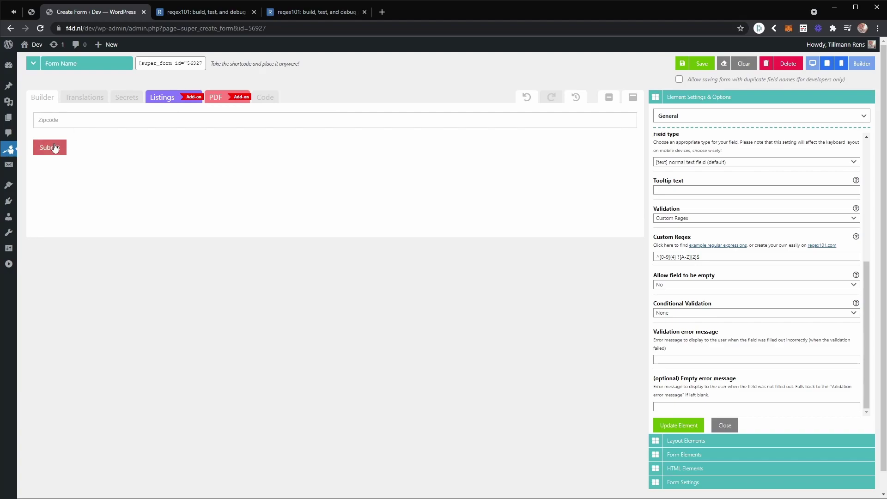
click(52, 148)
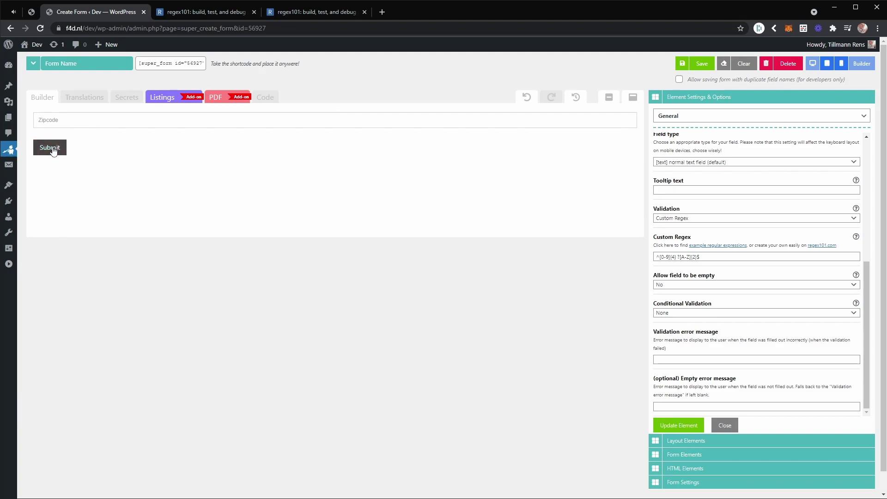
click(63, 122)
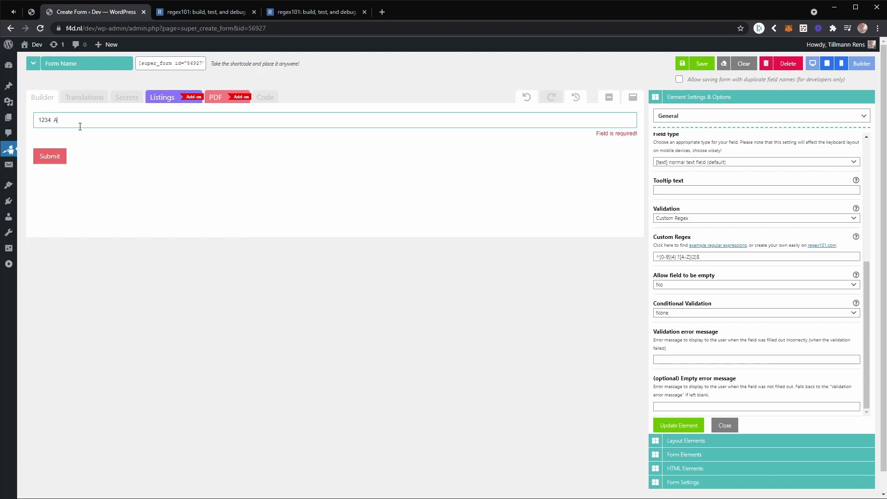
click(59, 156)
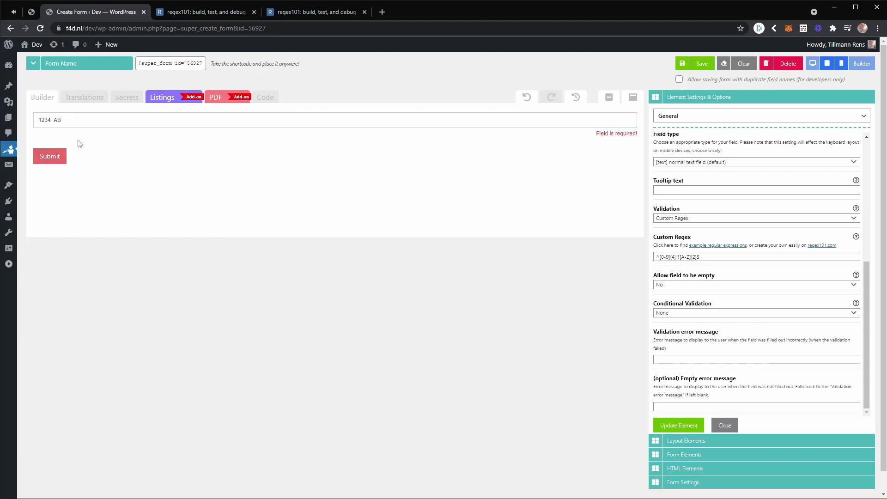
- Test submitting the zipcodes 1234ab and 1234AB, dismiss the thank-you message and return to the builder view
click(62, 120)
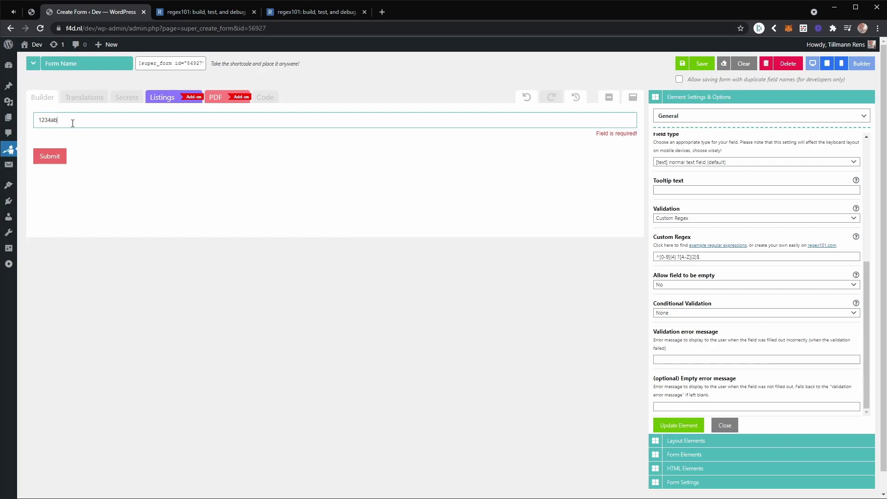
click(50, 156)
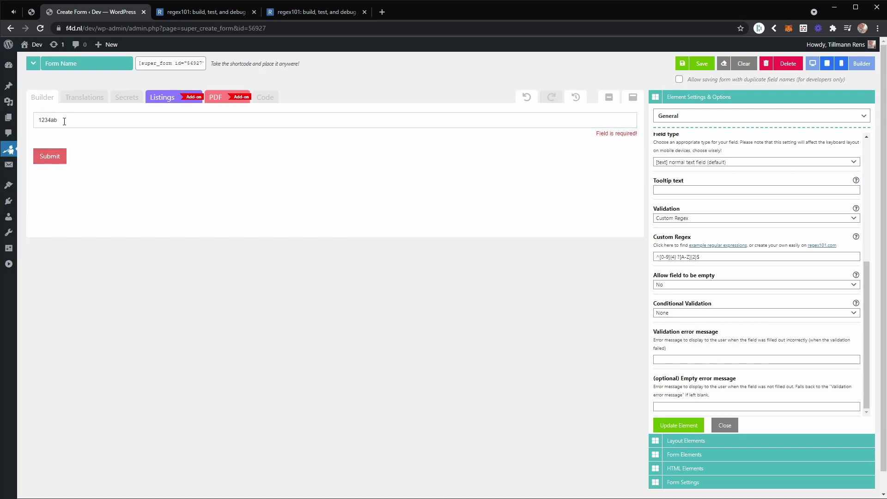
drag(62, 121, 51, 121)
text(AB)
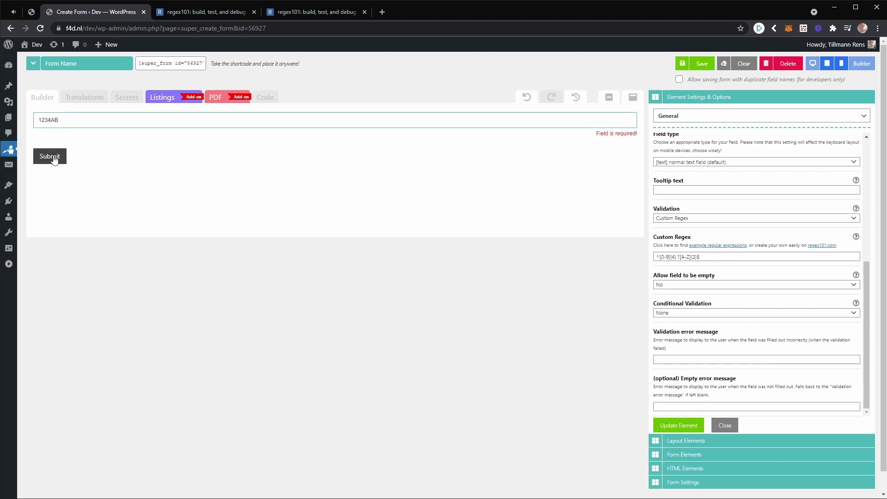
click(55, 151)
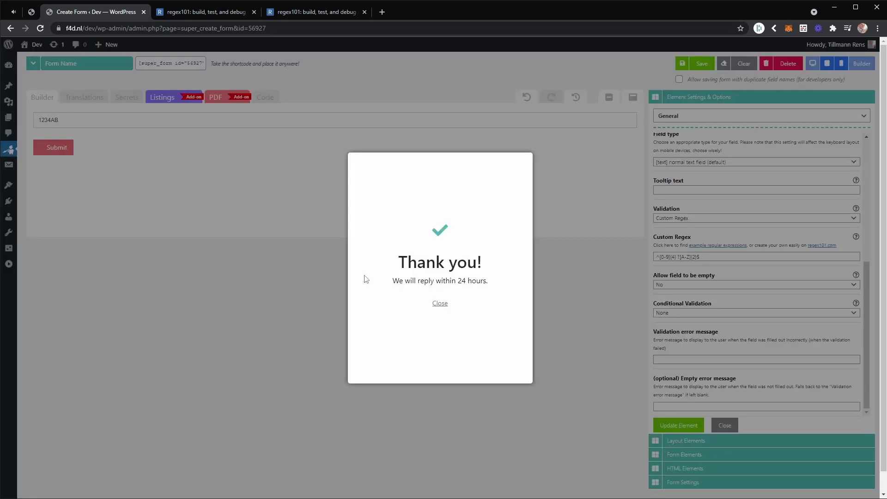
click(440, 303)
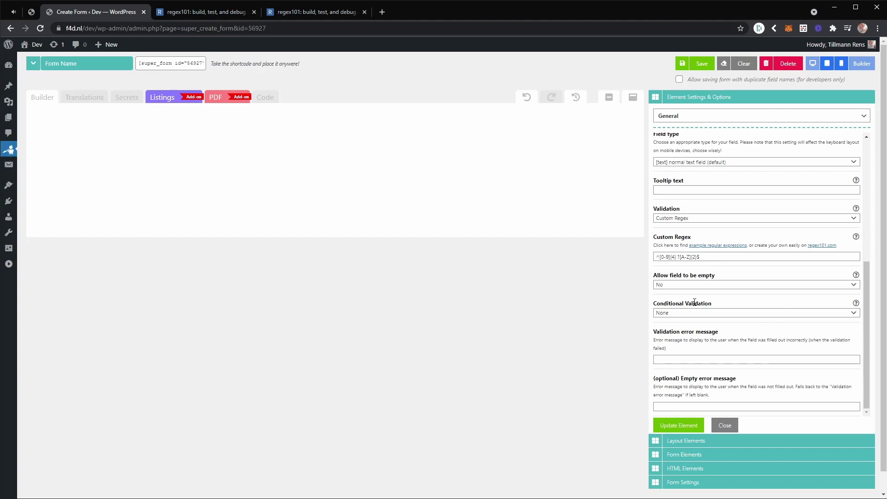
click(857, 62)
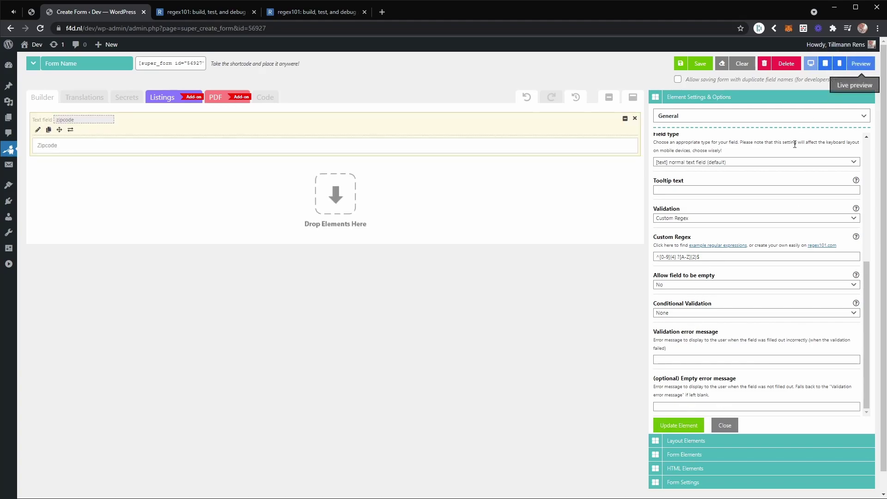
- Try Custom Regex validation on a new text area below the zipcode field, and delete that text area
click(692, 454)
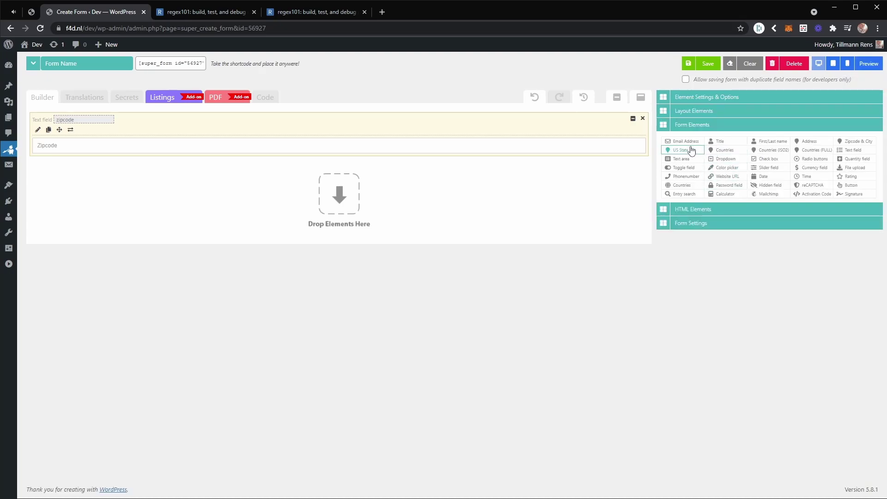
drag(692, 150, 526, 190)
click(38, 183)
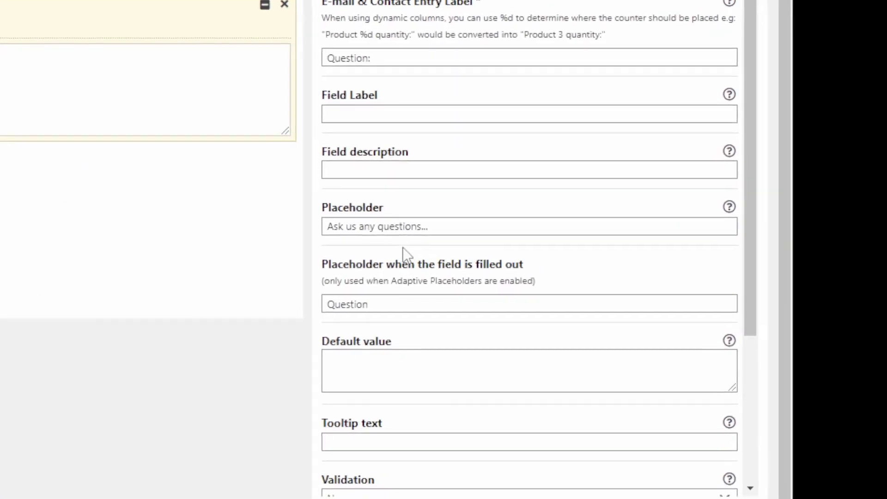
scroll(699, 277, down, 3)
click(402, 326)
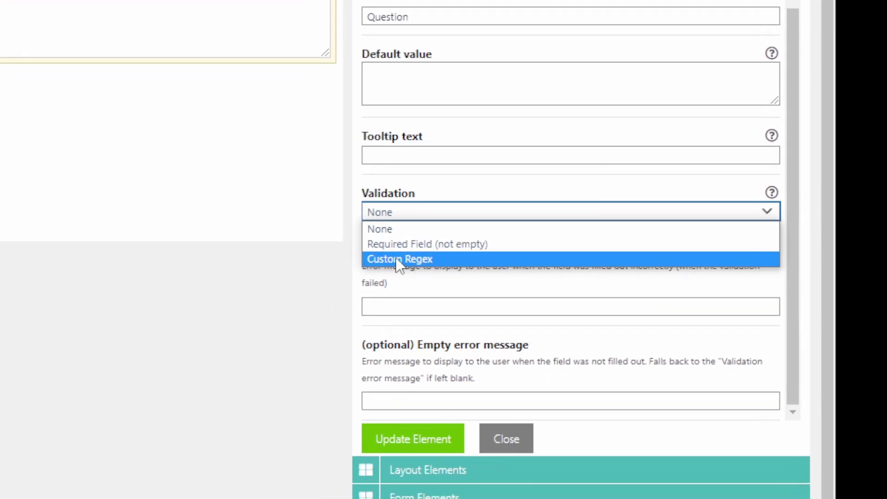
click(397, 259)
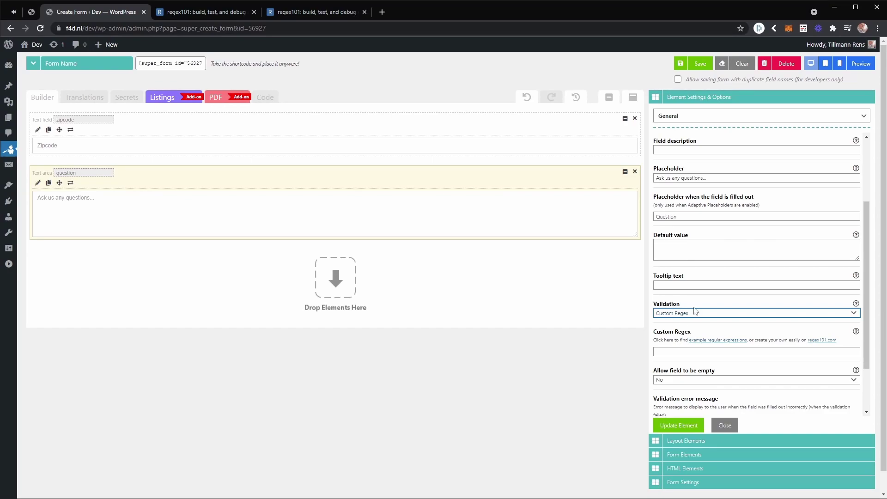
click(71, 204)
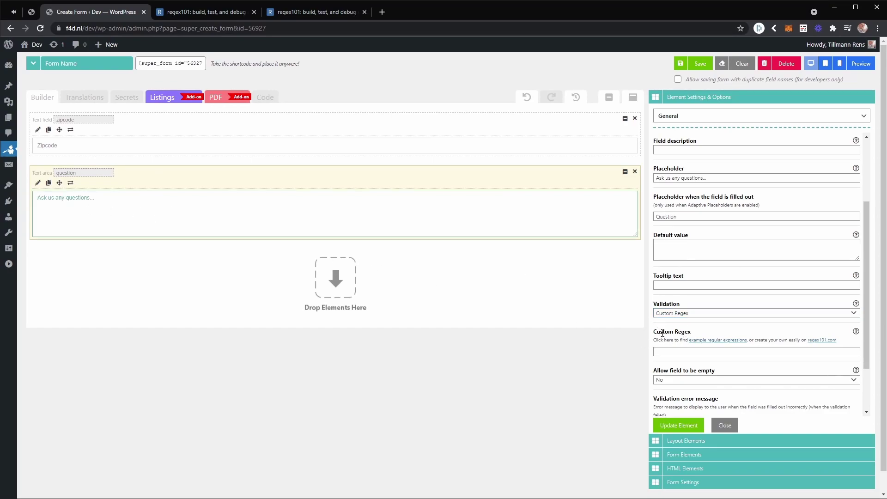
click(635, 172)
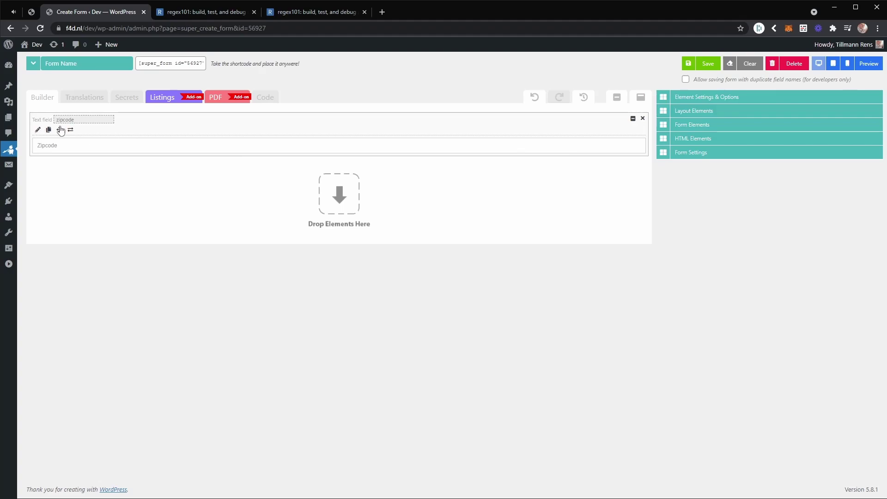
- Add a text field below the zipcode field and name it ip_address
click(693, 126)
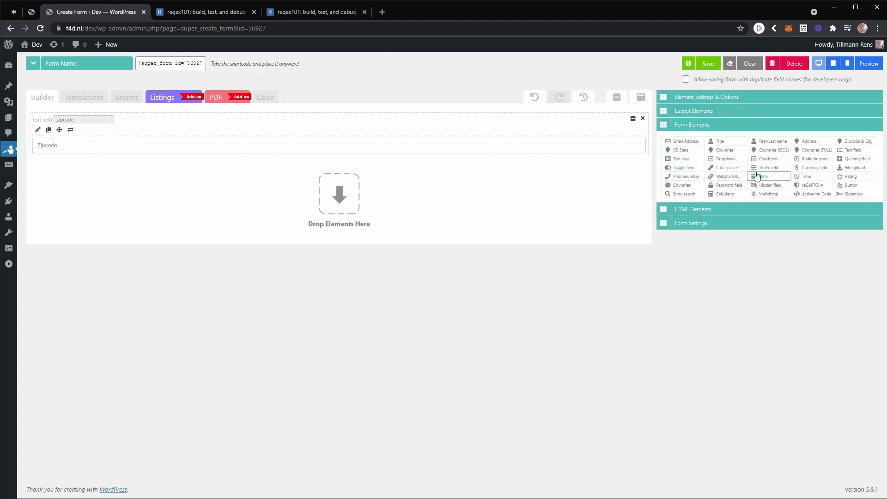
drag(527, 187, 383, 175)
double_click(64, 173)
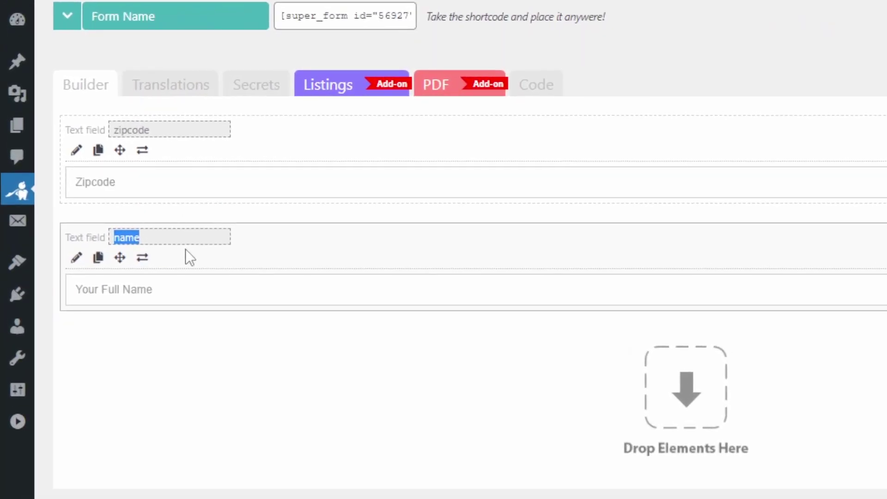
text(ip_address)
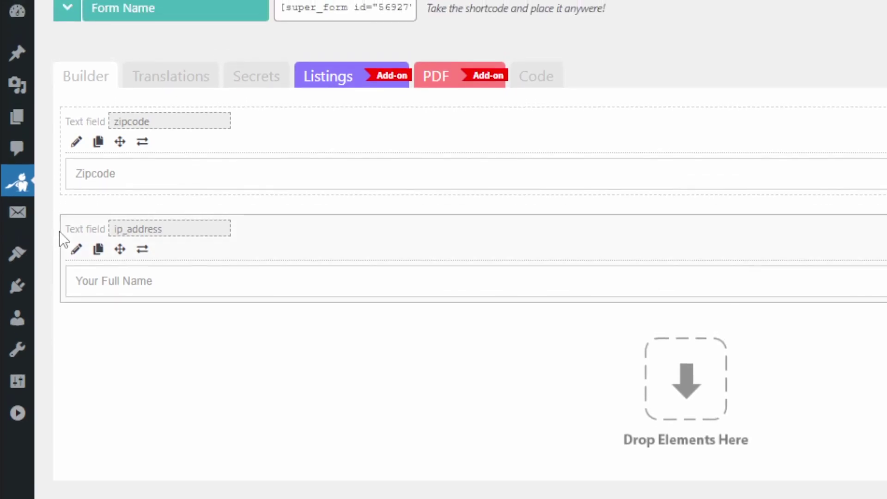
- Open the ip_address field's settings and set its e-mail and contact entry label to IP:
click(76, 264)
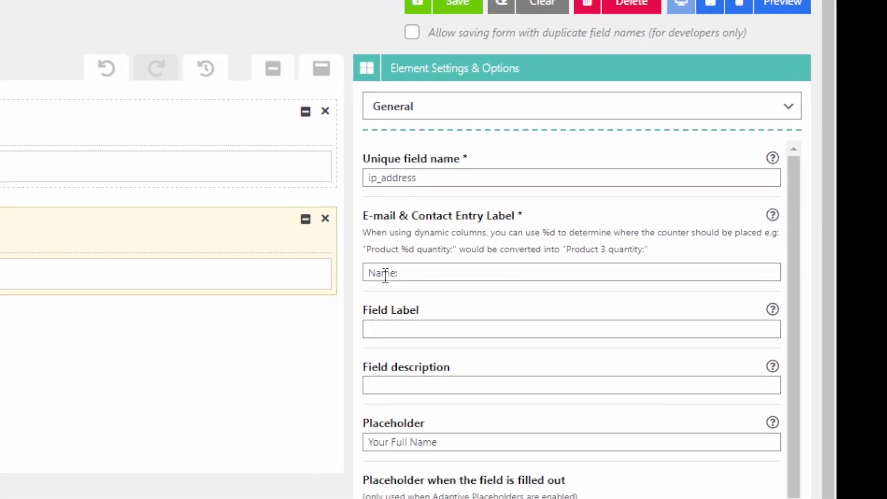
triple_click(339, 384)
text(IP)
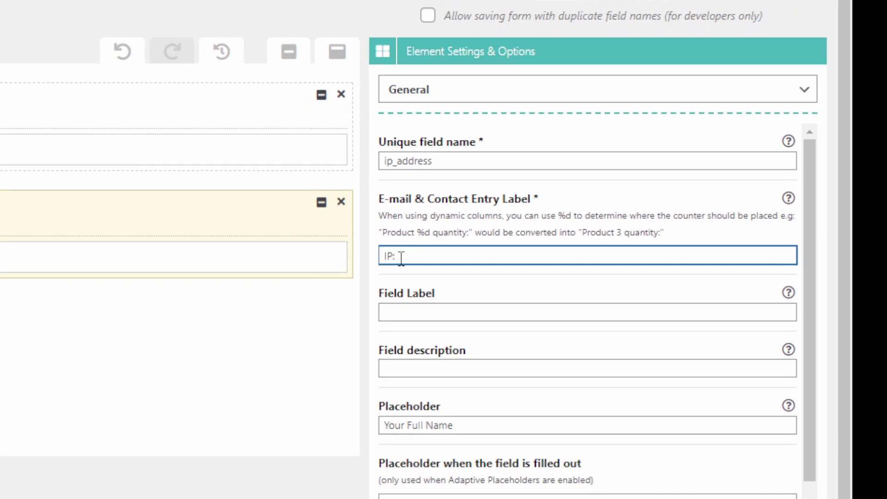
text(:)
triple_click(401, 256)
- Set both the ip_address field's placeholder and its filled-out placeholder to IPv4
click(419, 421)
key(ctrl+a)
key(BackSpace)
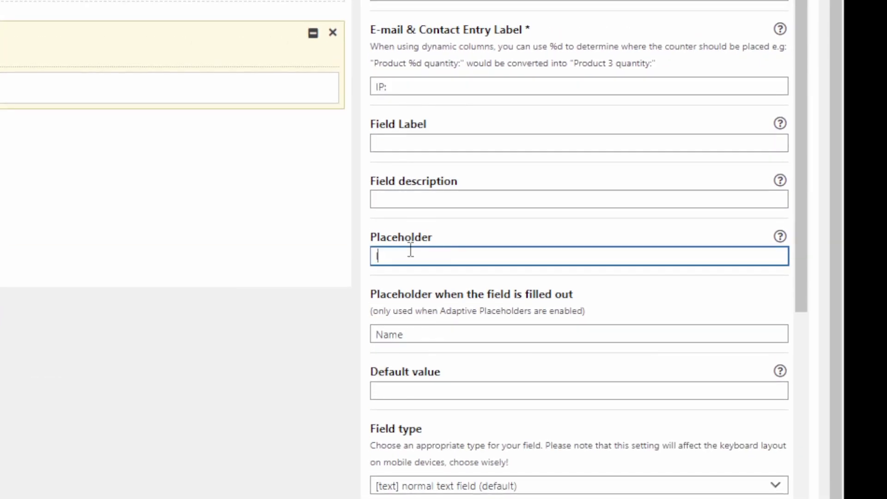
text(IPv4)
double_click(410, 255)
key(ctrl+c)
double_click(406, 333)
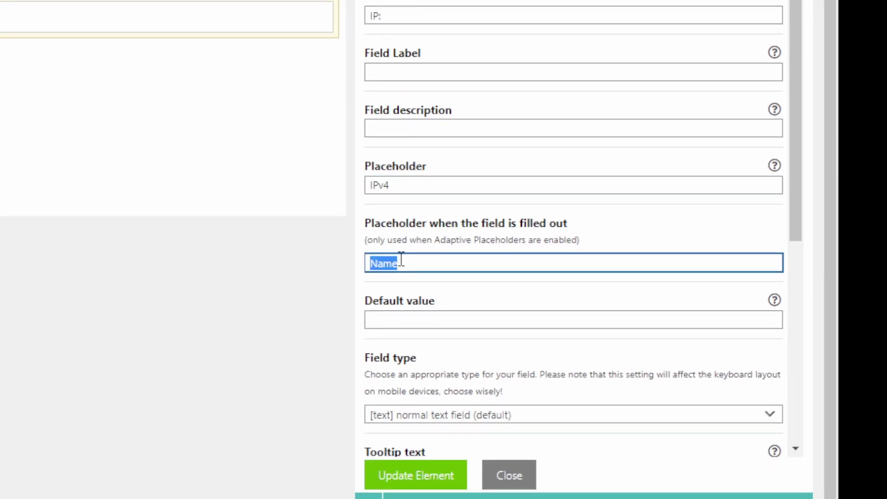
key(ctrl+v)
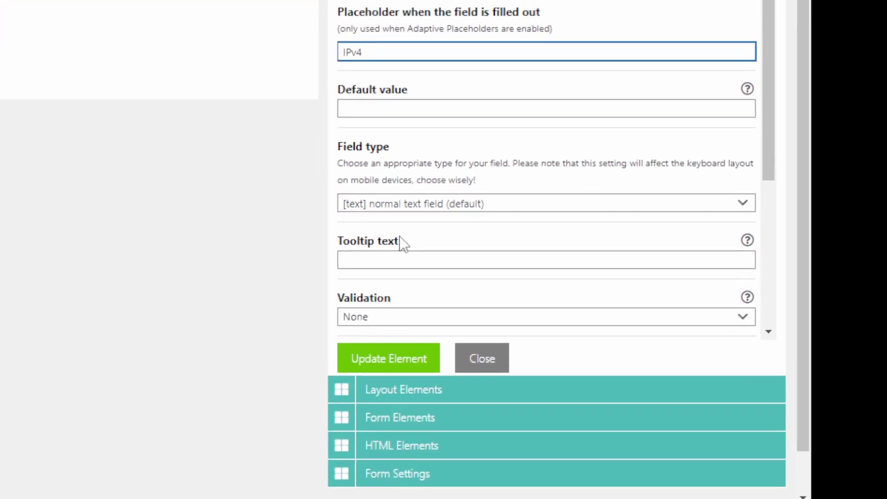
- Set the ip_address field's validation to Custom Regex
scroll(401, 245, down, 5)
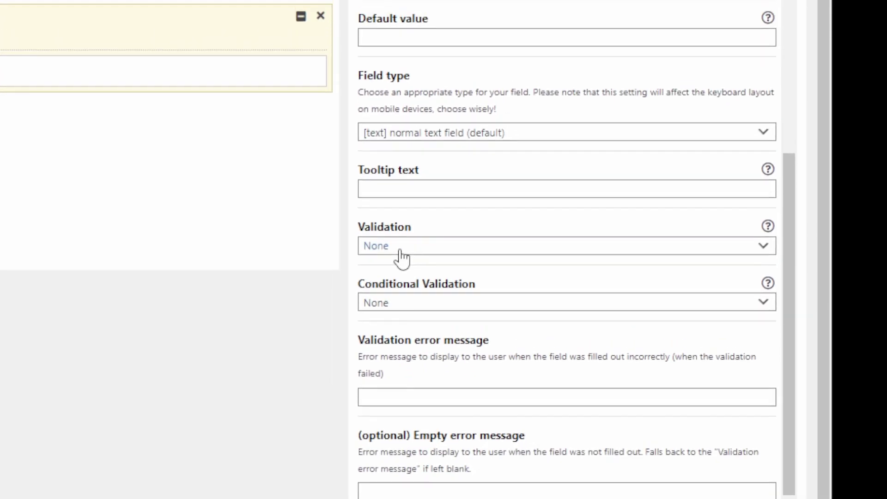
click(401, 256)
scroll(402, 277, down, 2)
click(401, 262)
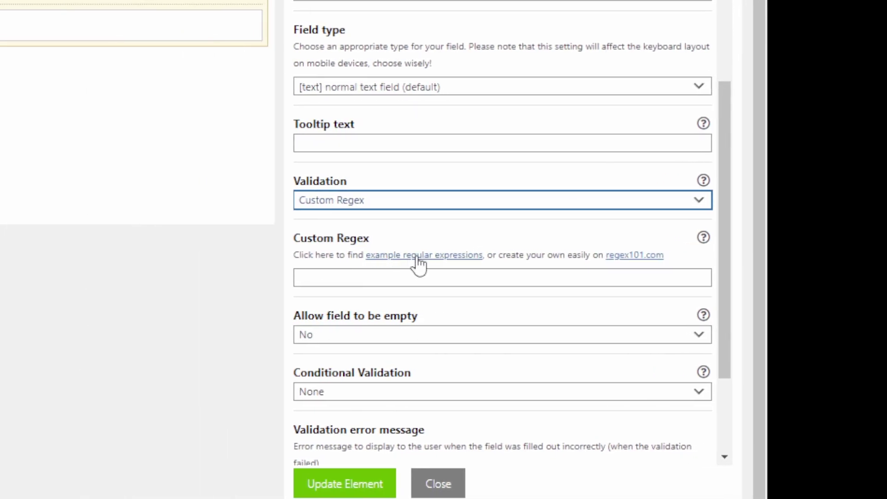
- Open the example regular expressions in the regex101 library, search for ip, and order the entries by Most Points
click(417, 257)
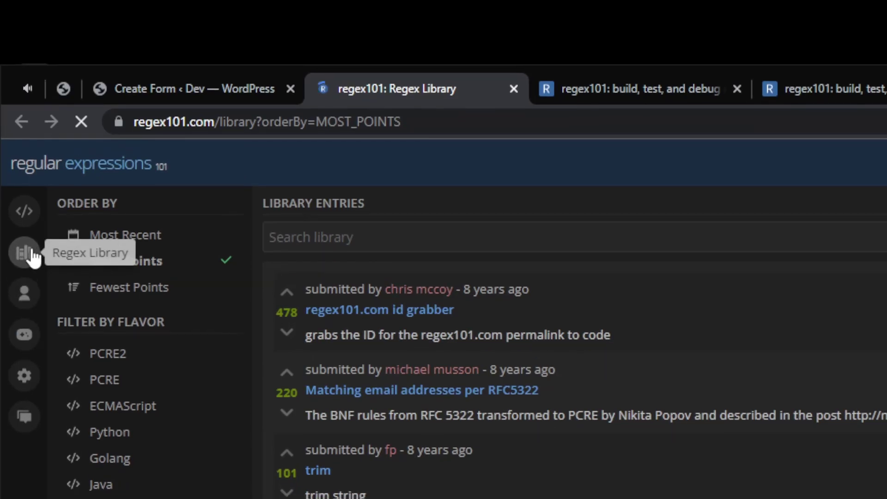
click(373, 229)
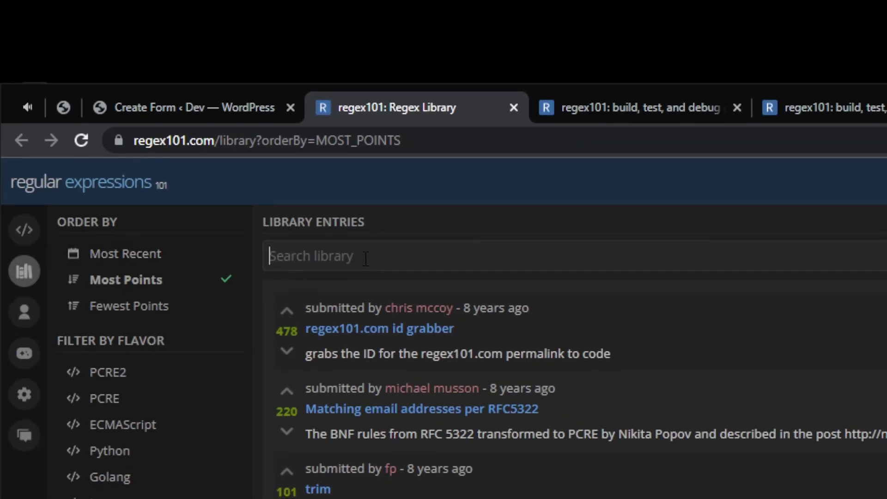
text(ip)
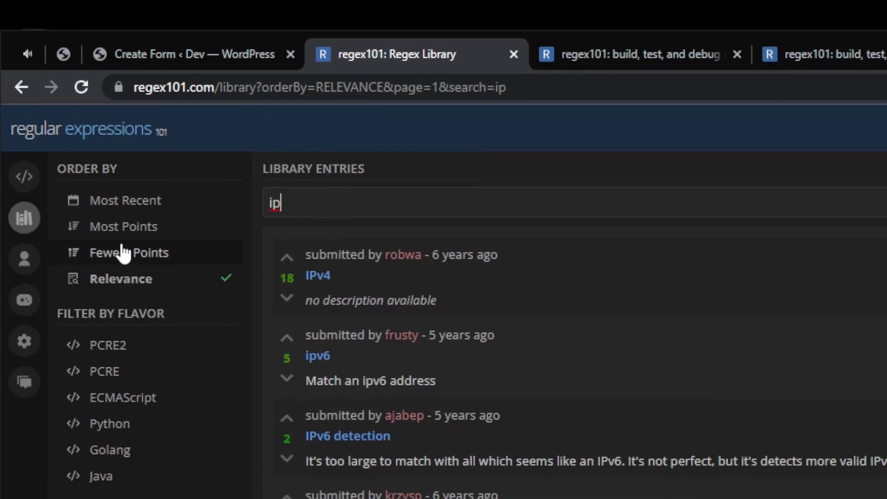
click(118, 227)
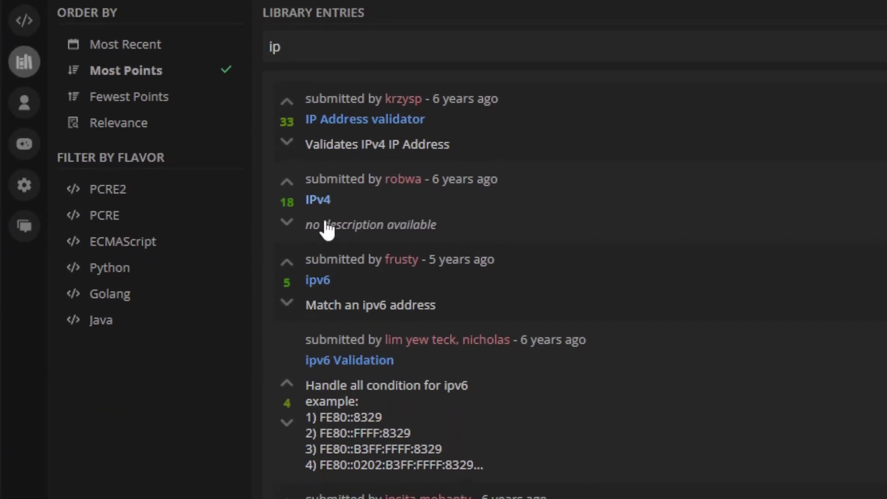
- Open the IP Address validator library entry in the regex editor and copy its complete regular expression
click(335, 120)
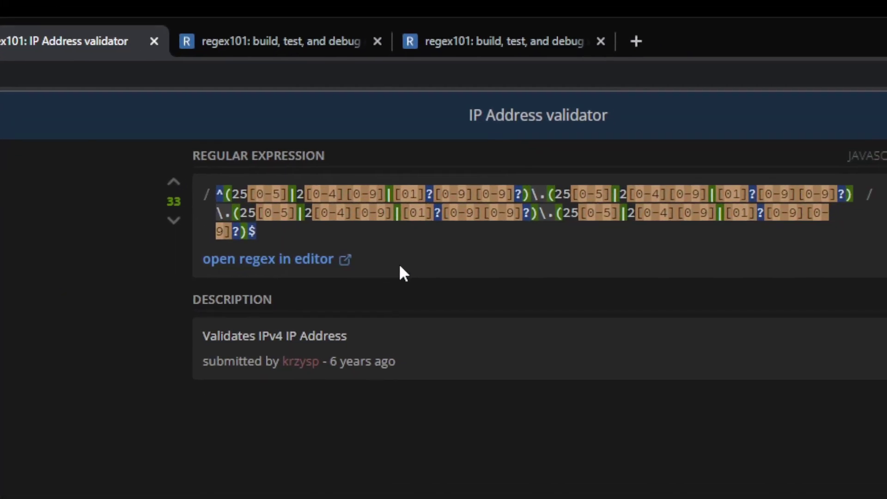
click(400, 258)
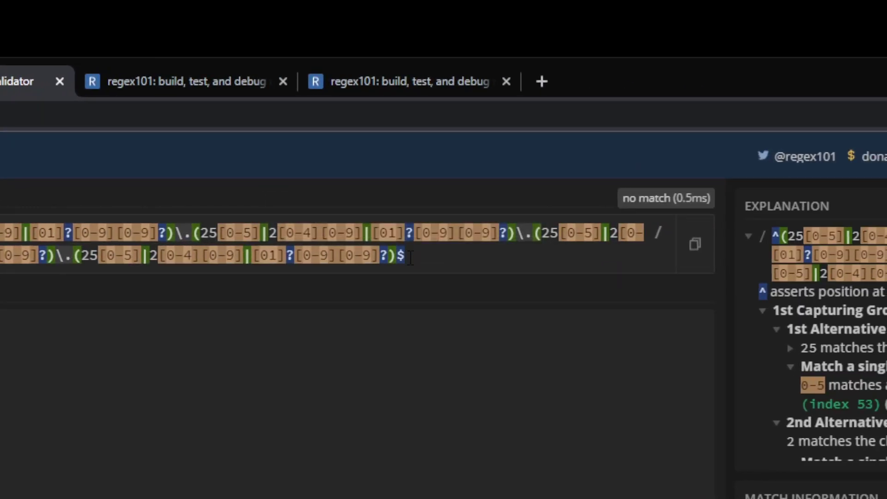
key(ctrl+a)
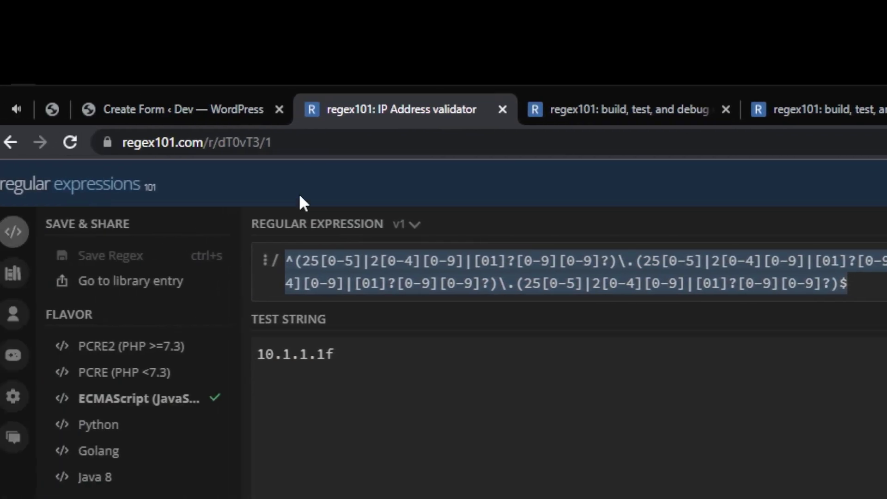
- Back in the WordPress form builder, paste the copied IPv4 expression as the ip_address field's custom regex and update the element
click(178, 107)
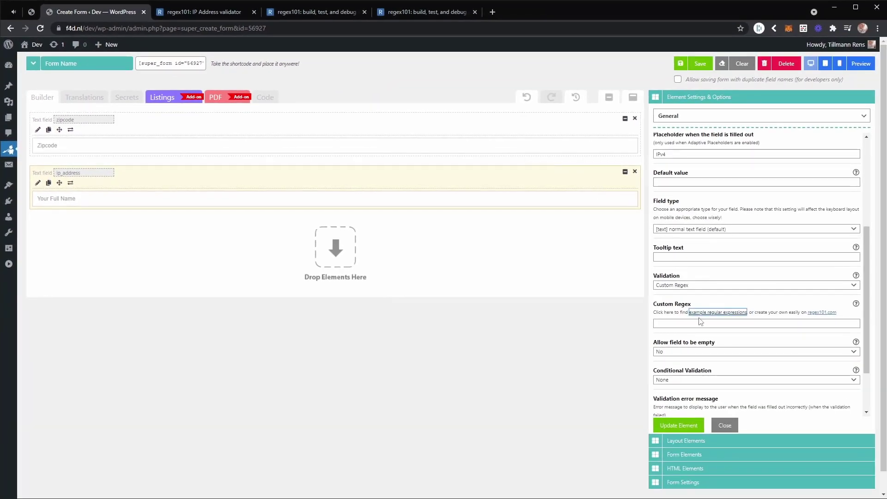
click(701, 323)
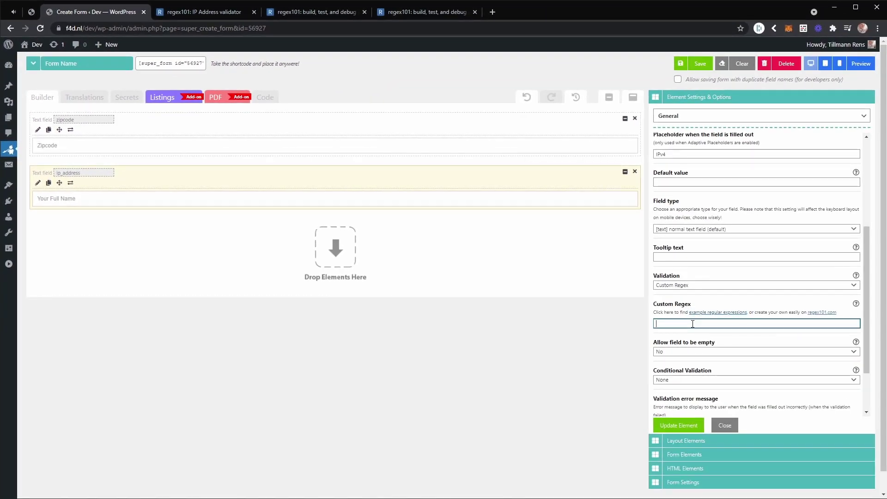
key(ctrl+v)
click(676, 425)
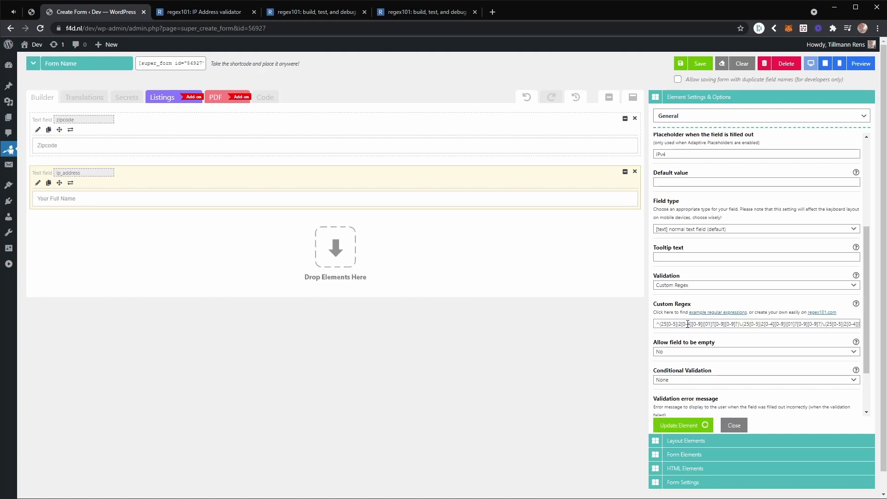
- Preview the form and submit it empty, and enter 1.2.3.4 in the IPv4 field
click(864, 64)
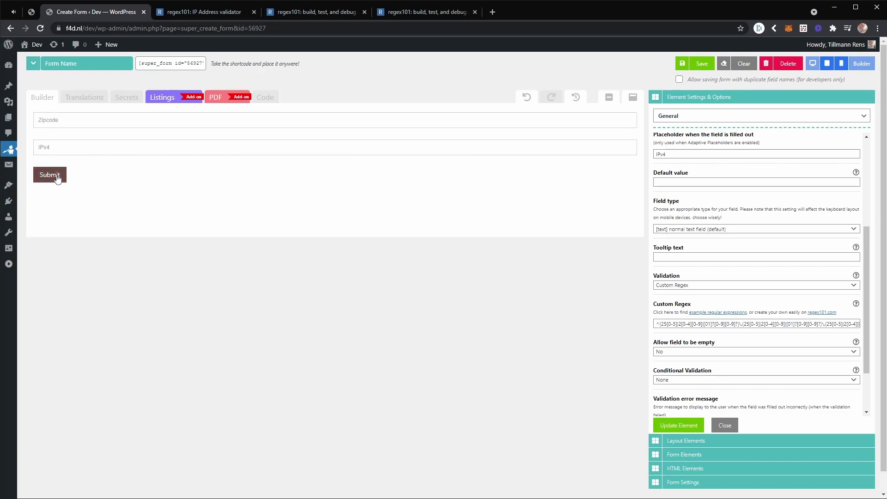
click(57, 179)
click(64, 160)
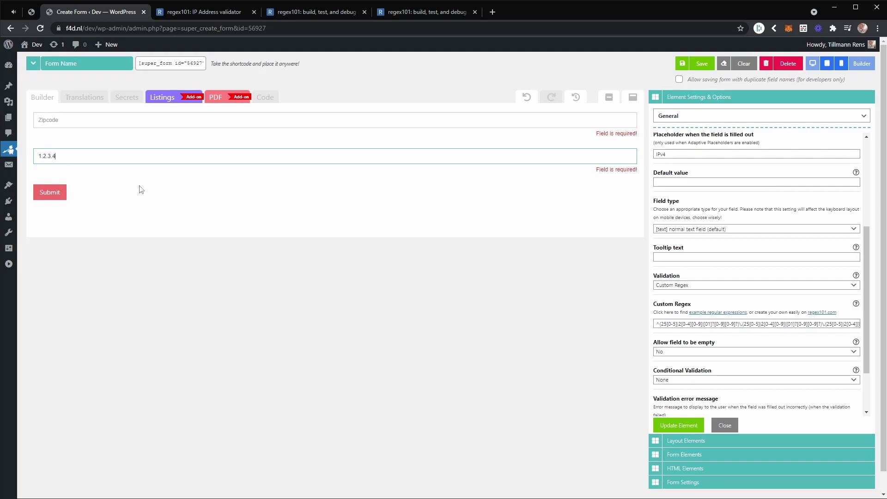
- Test the IPv4 field's validation with 1.2.3.4f, and correct the address back to 1.2.3.4
drag(78, 158, 39, 154)
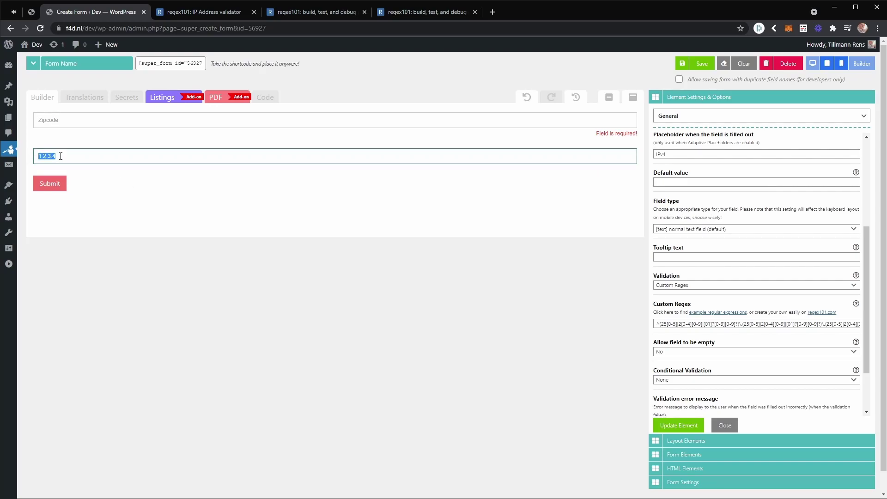
click(60, 156)
click(108, 204)
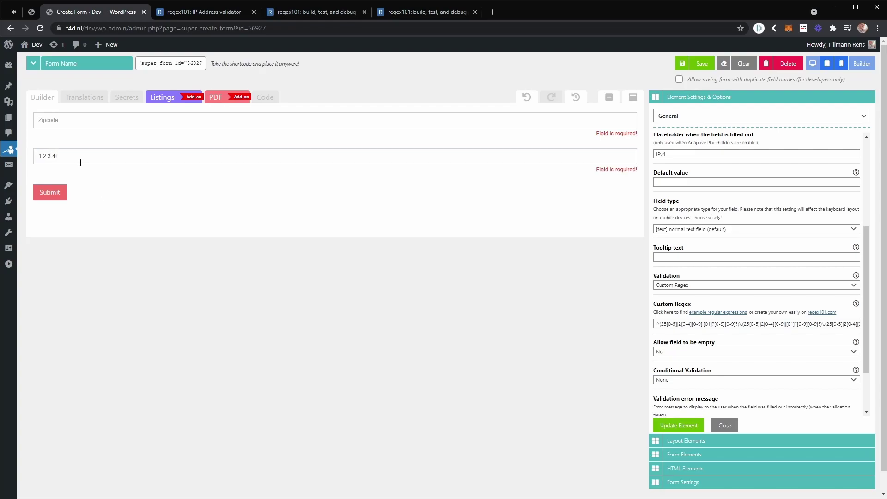
click(77, 154)
text(f)
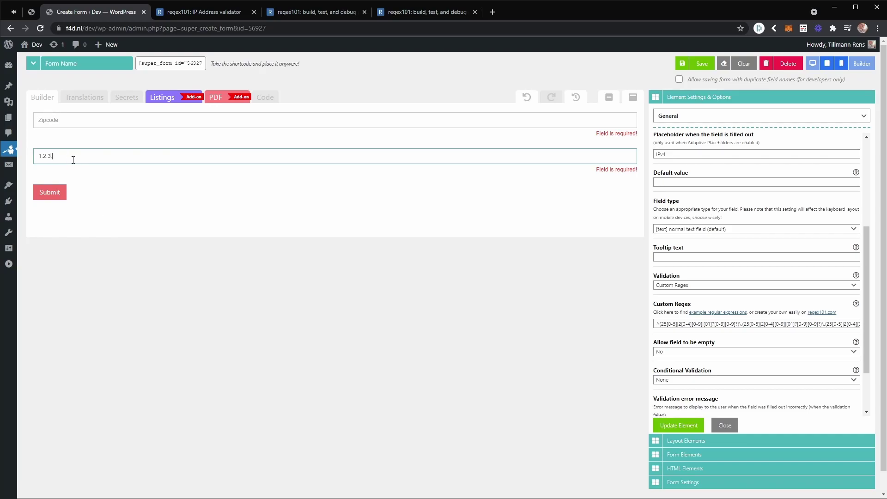
click(115, 203)
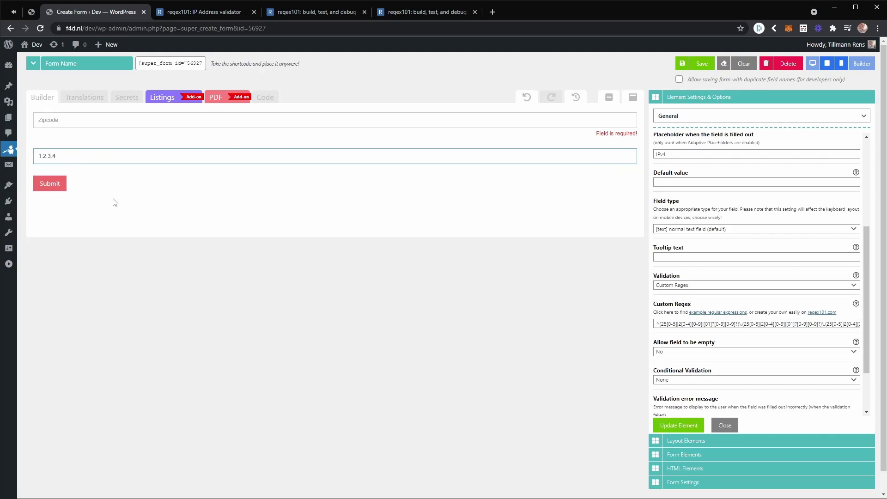
- Enter a zipcode beginning with 1234, submit the form, and close the thank-you message
click(65, 120)
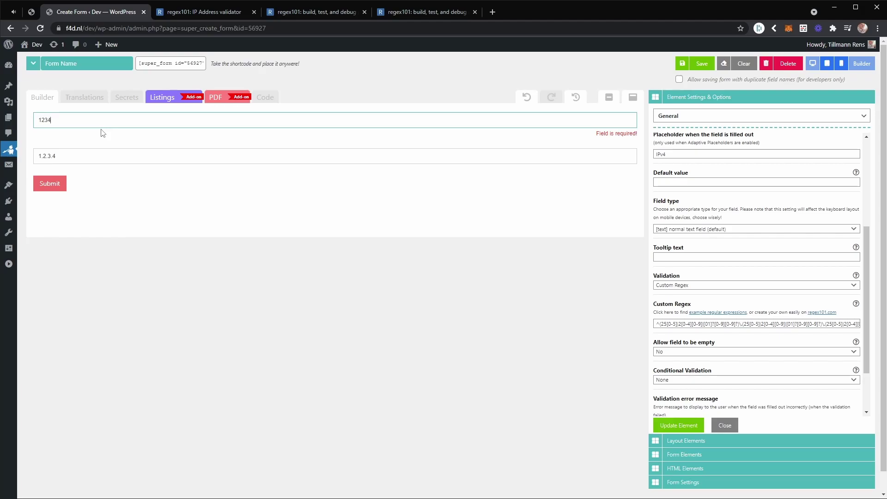
click(53, 176)
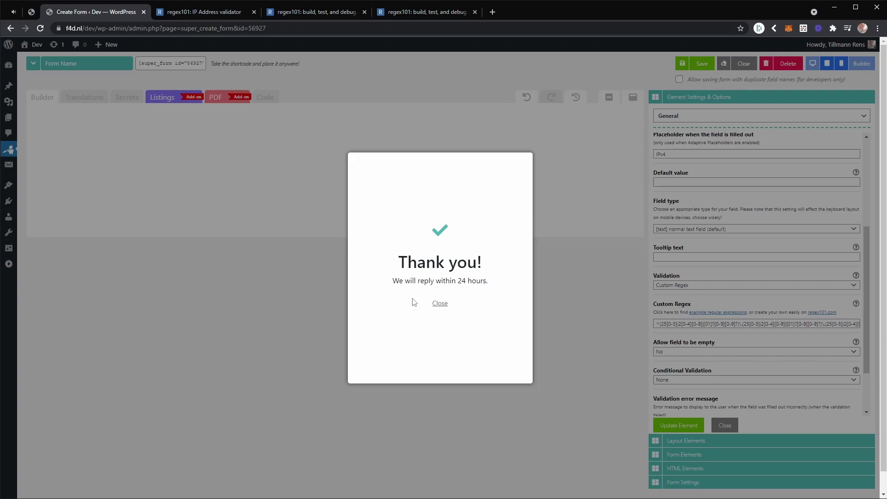
click(440, 303)
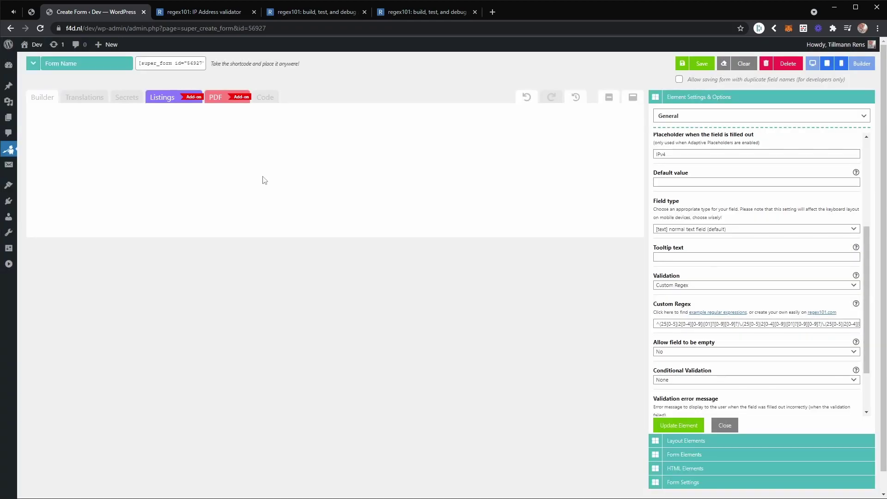